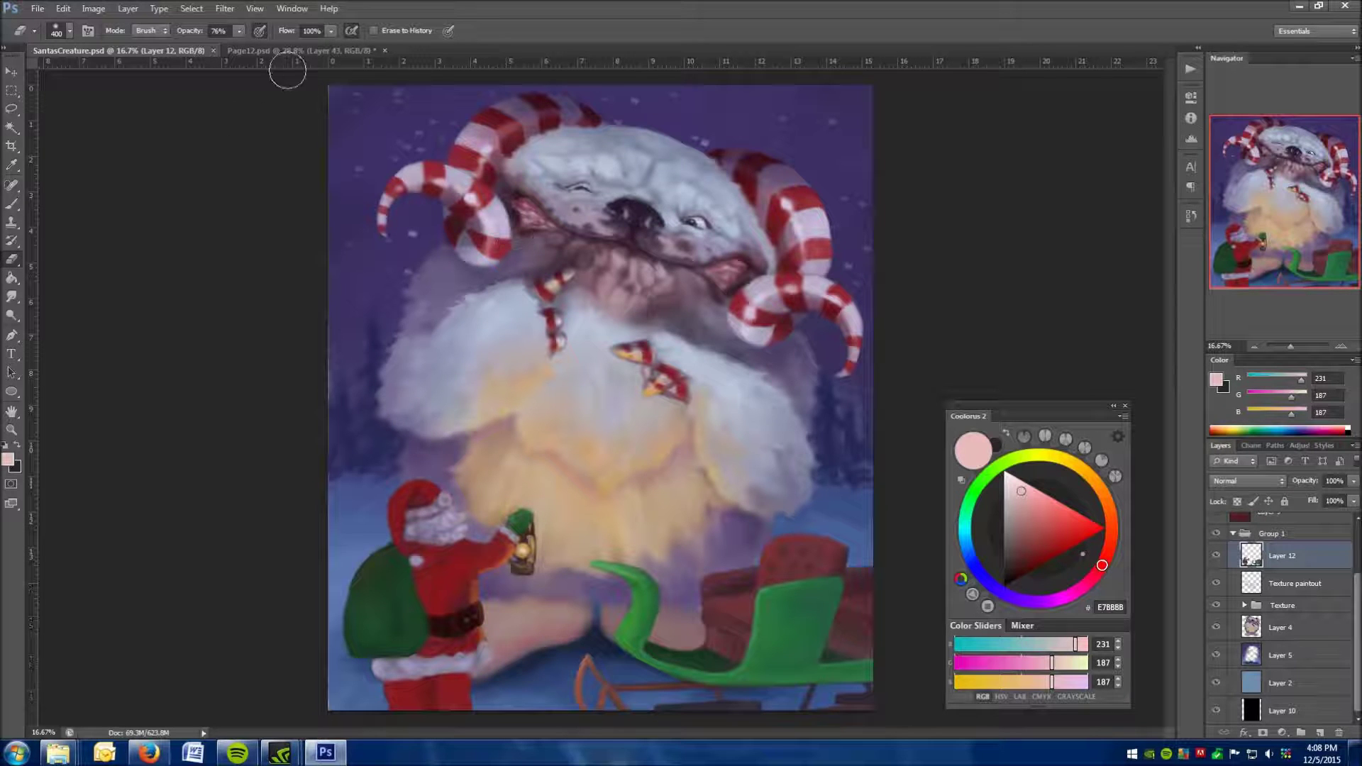
- Switch to the Page12.psd document and activate the Brush tool
left_click(280, 50)
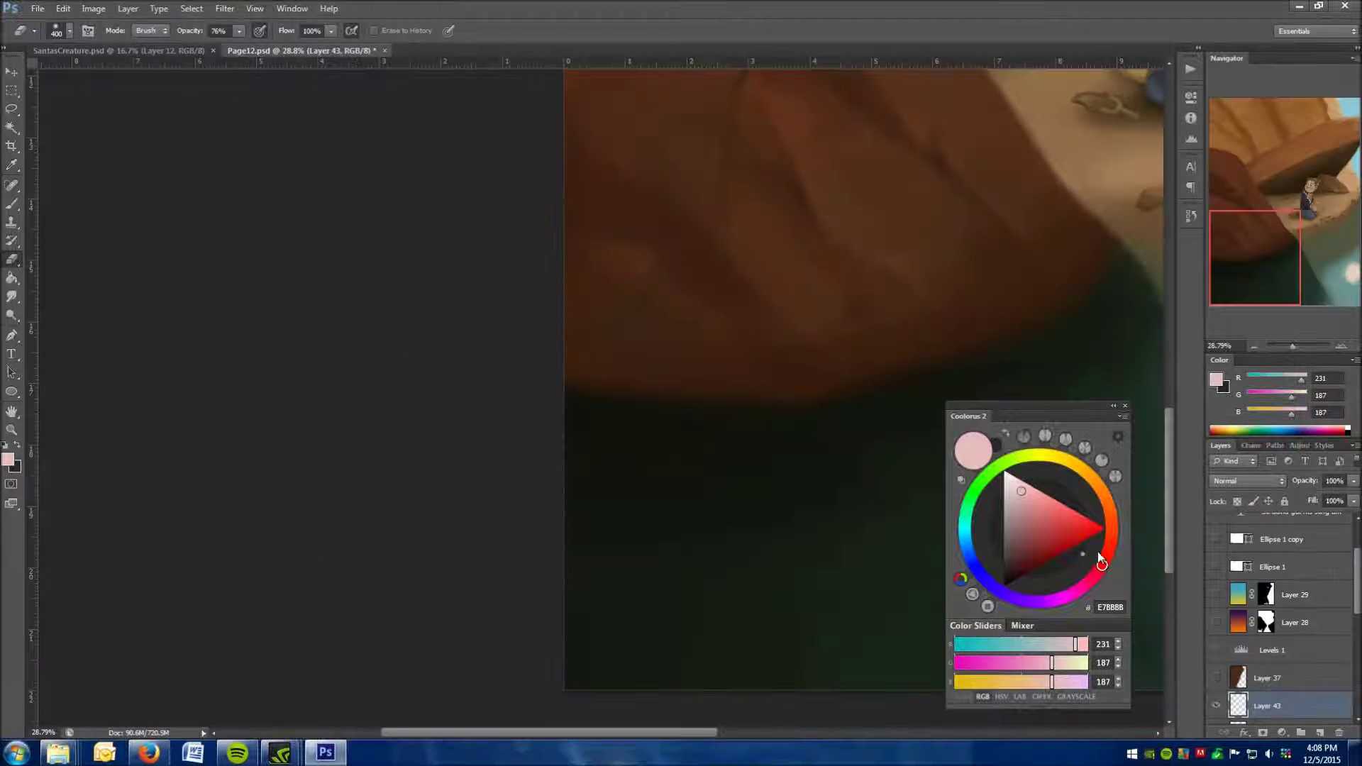
left_click(12, 205)
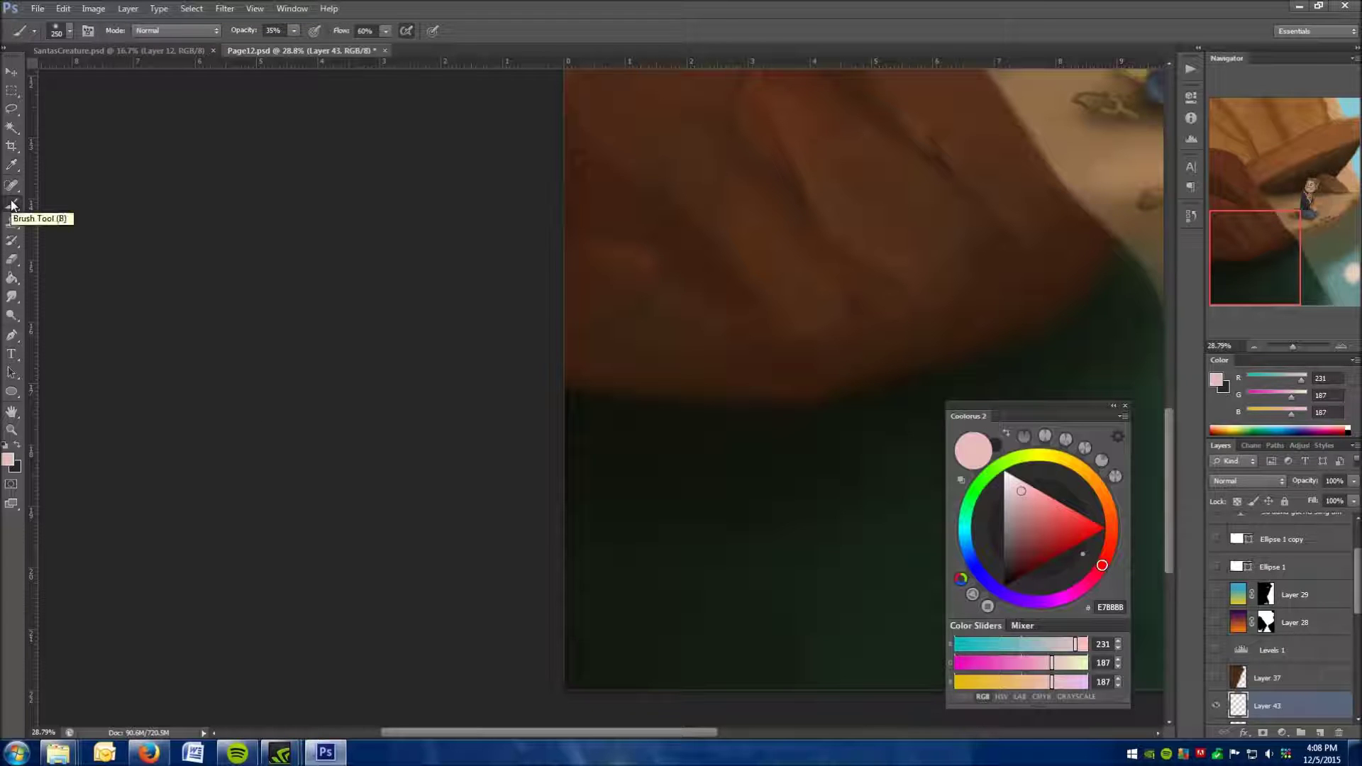
- Circle the dark area below the rock and trace its tonal bands in red D61919, and remove the marks
left_click(1078, 533)
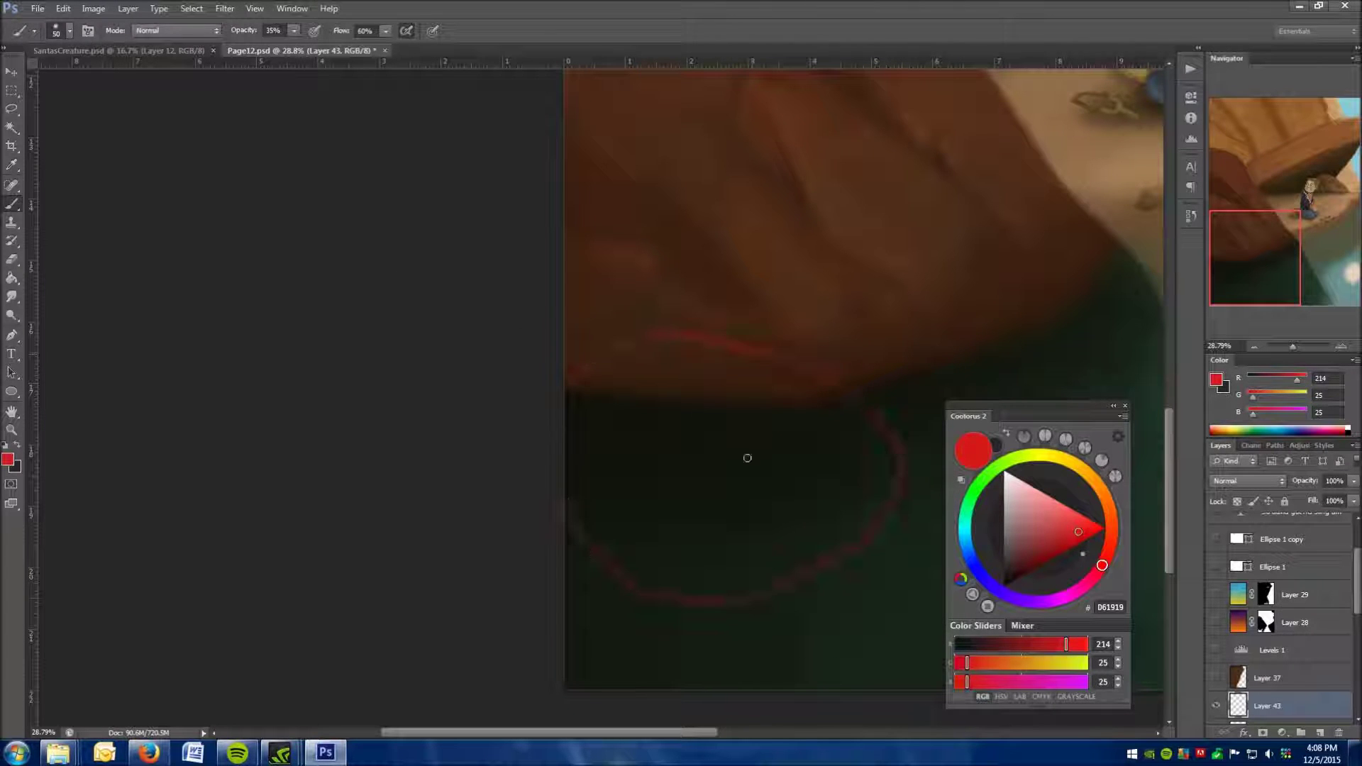
scroll(831, 449, "up", 3)
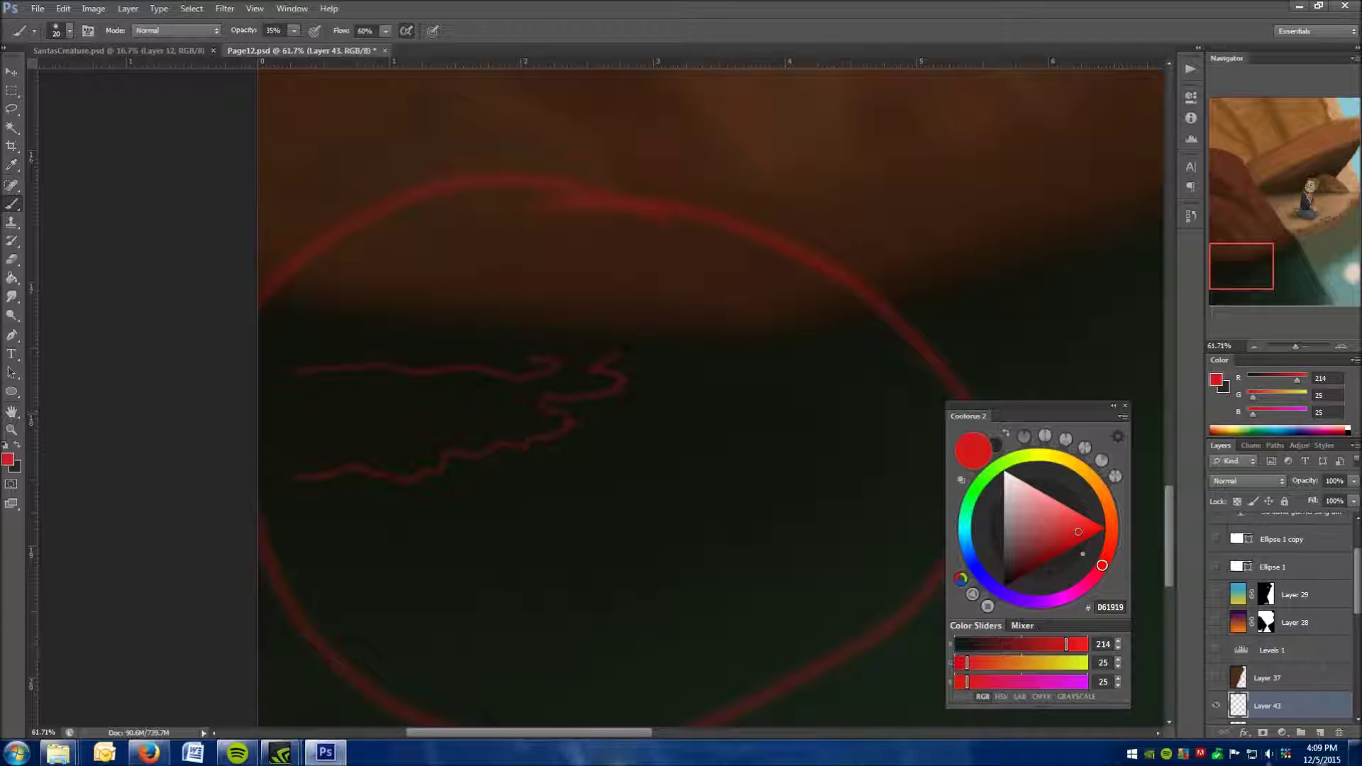
left_click(1337, 733)
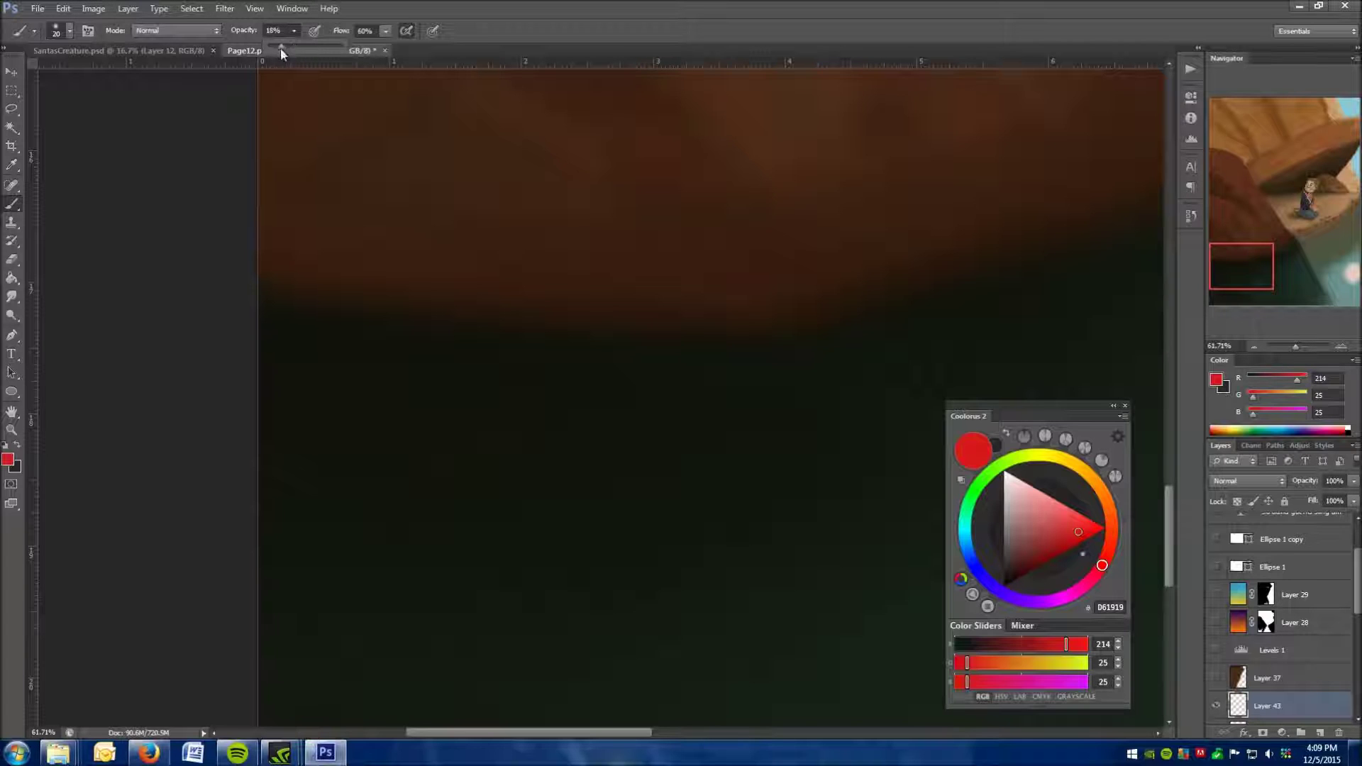
- Paint over the dark area below the rock at 18% brush opacity with sampled greens 11130C and 11140C, enlarging the brush to 175
left_click(175, 164)
left_click(454, 353, "alt")
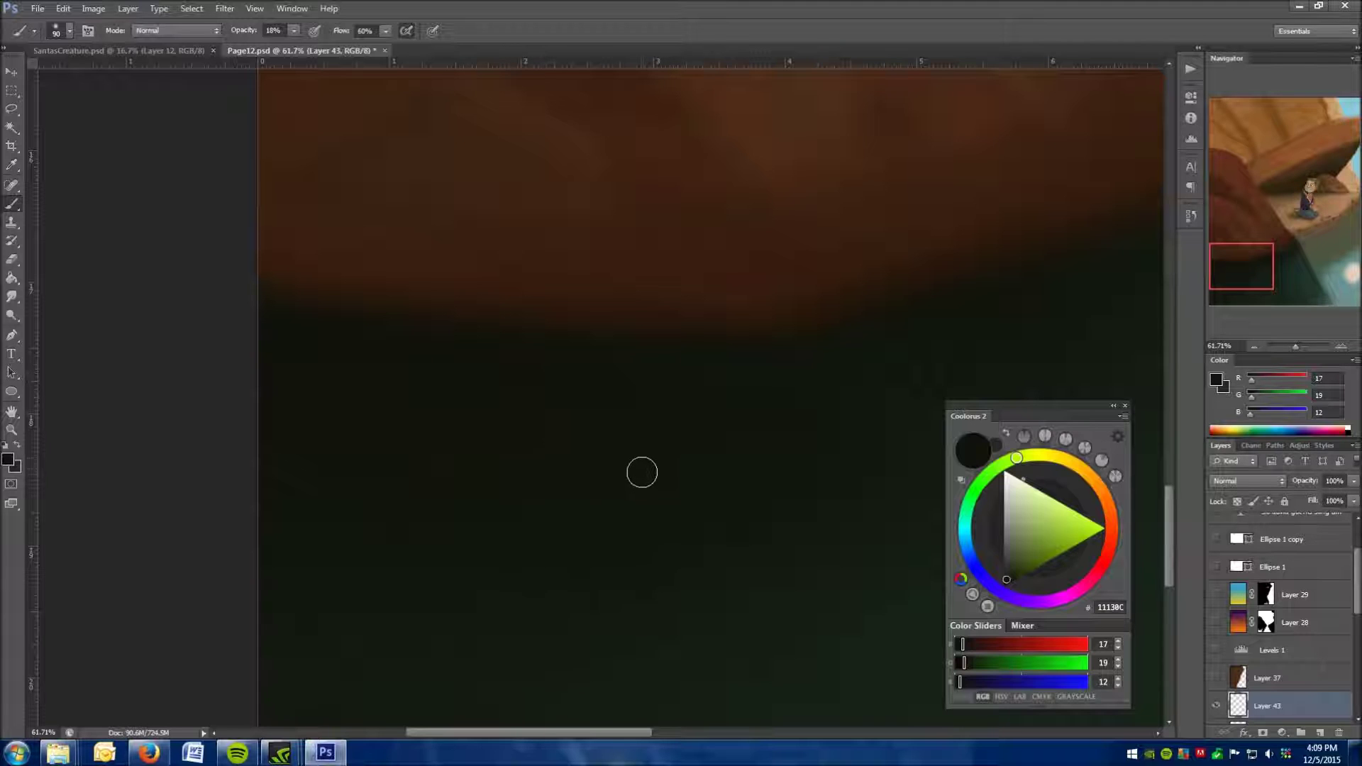
left_click(586, 378, "alt")
key("bracketright")
key("bracketright")
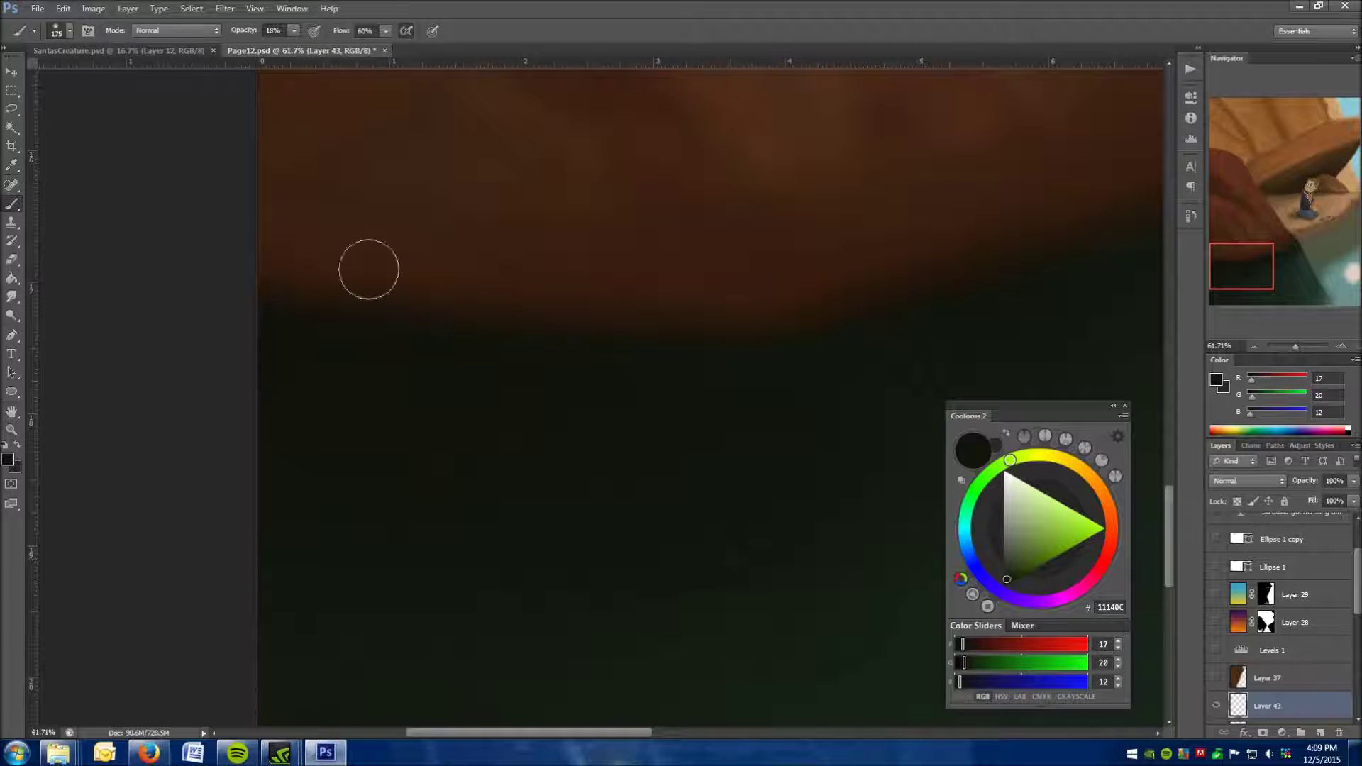
- Set the brush opacity to 100% and paint the dark area with sampled tones 11130C and 12140D
left_click(294, 31)
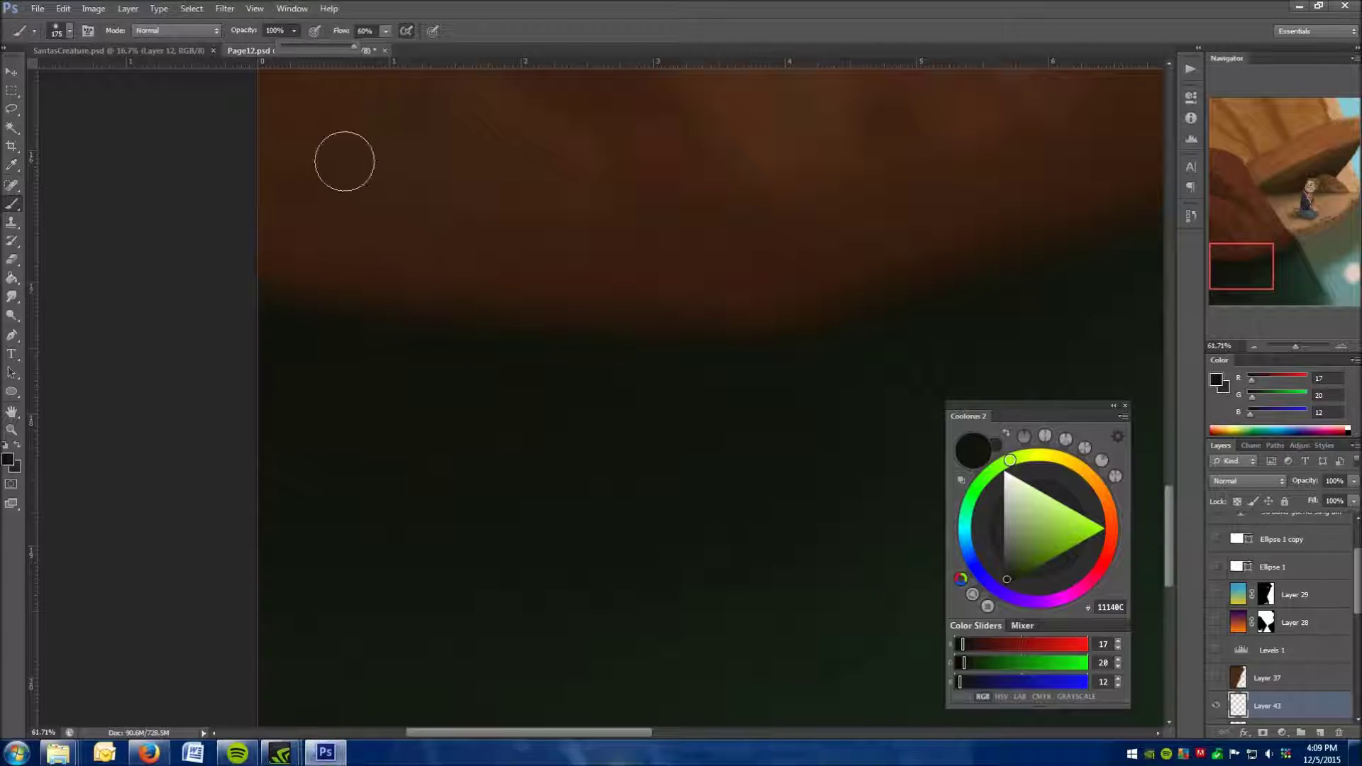
left_click(421, 352)
left_click(420, 353, "alt")
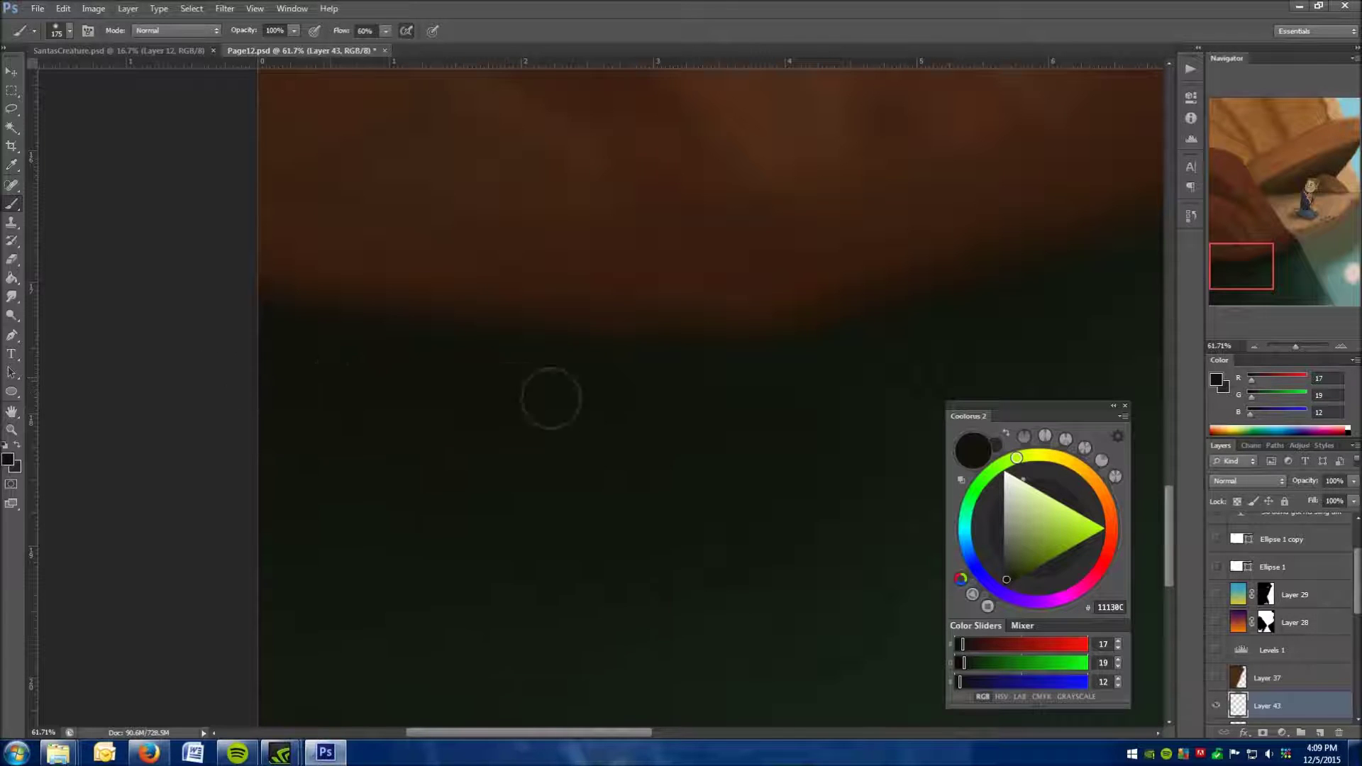
left_click(639, 412, "alt")
- Set the brush opacity to 55% and blend the bands in the dark area by repeatedly sampling neighbouring dark greens
left_click(294, 32)
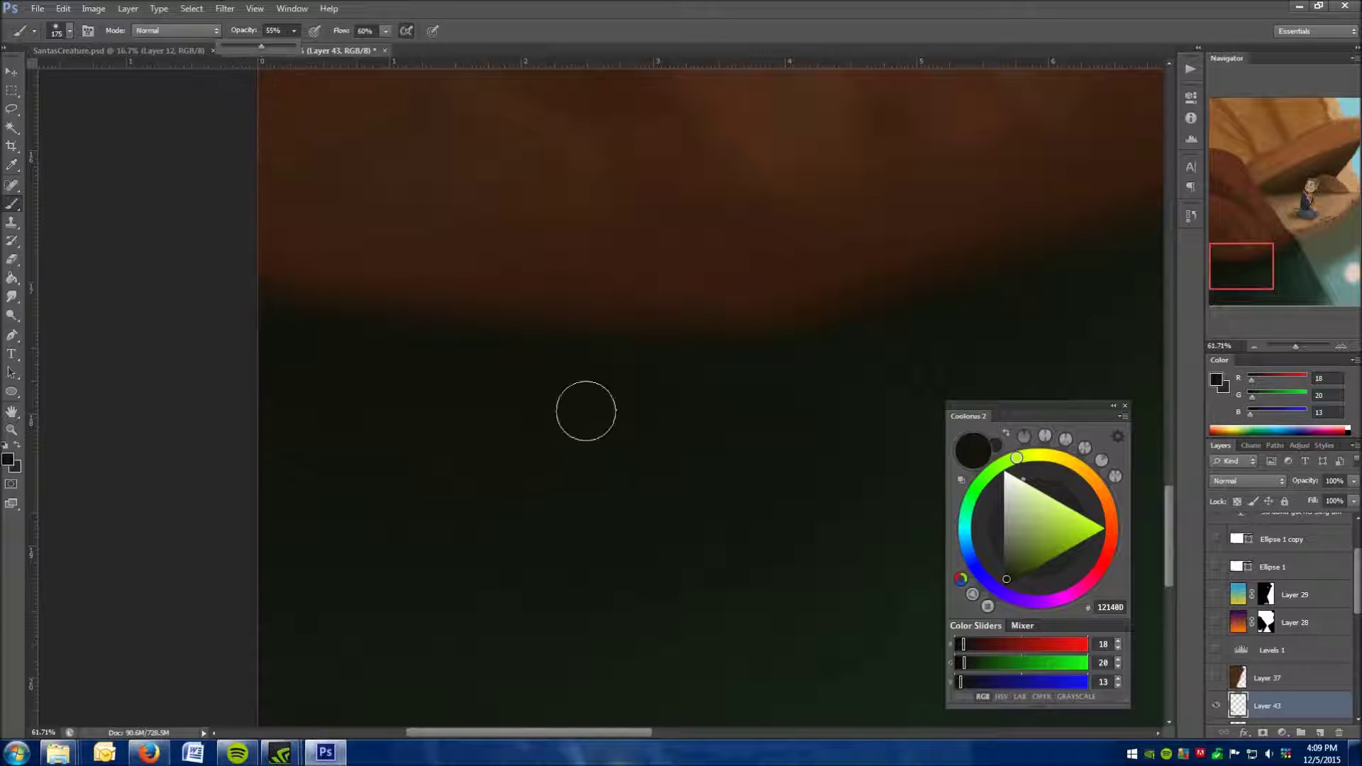
left_click(535, 395, "alt")
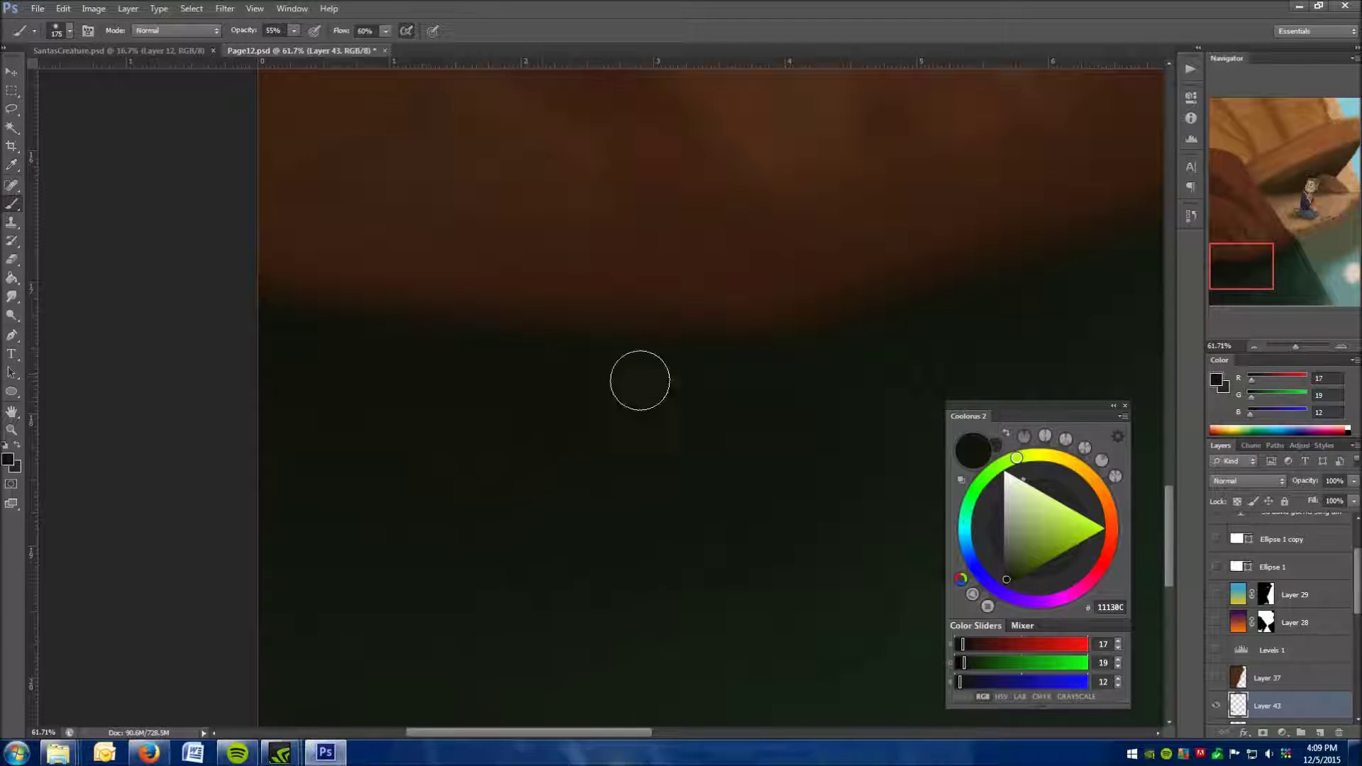
left_click(700, 449, "alt")
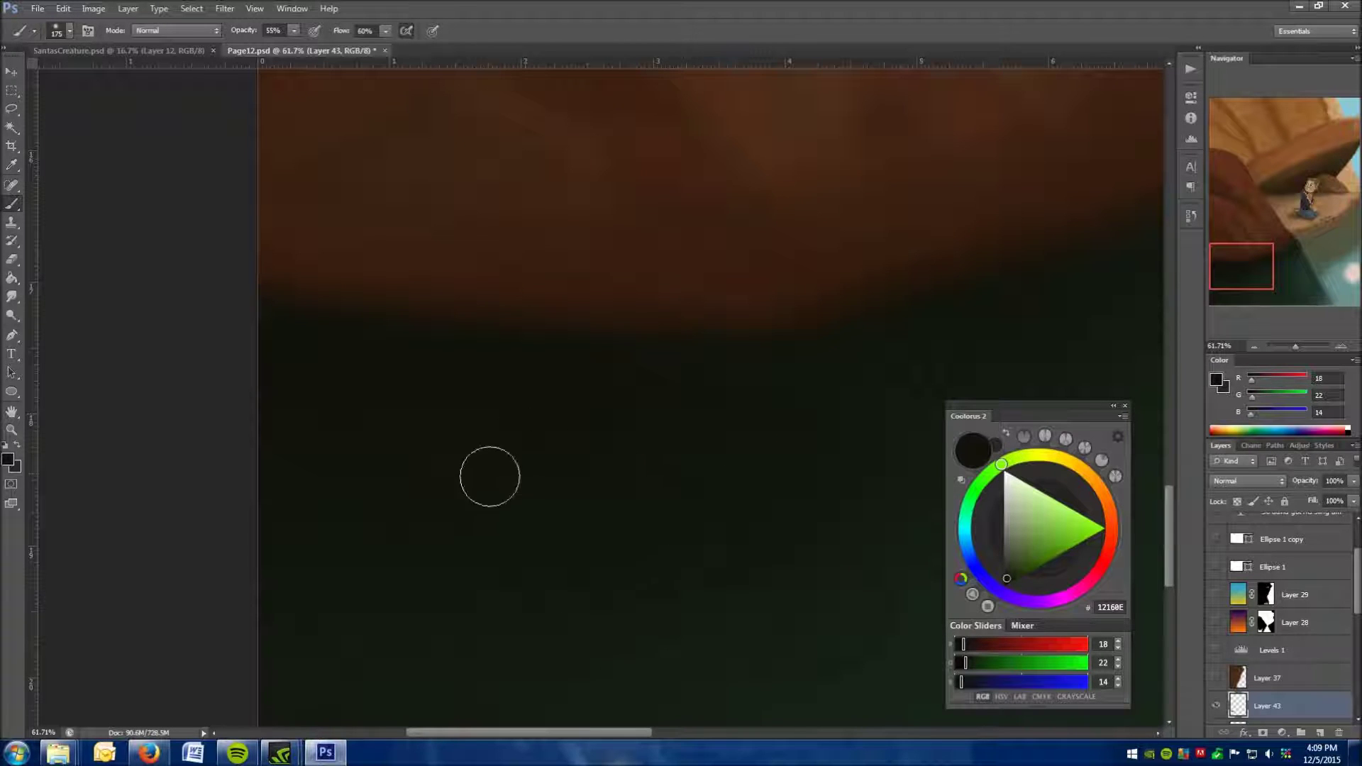
left_click(655, 408, "alt")
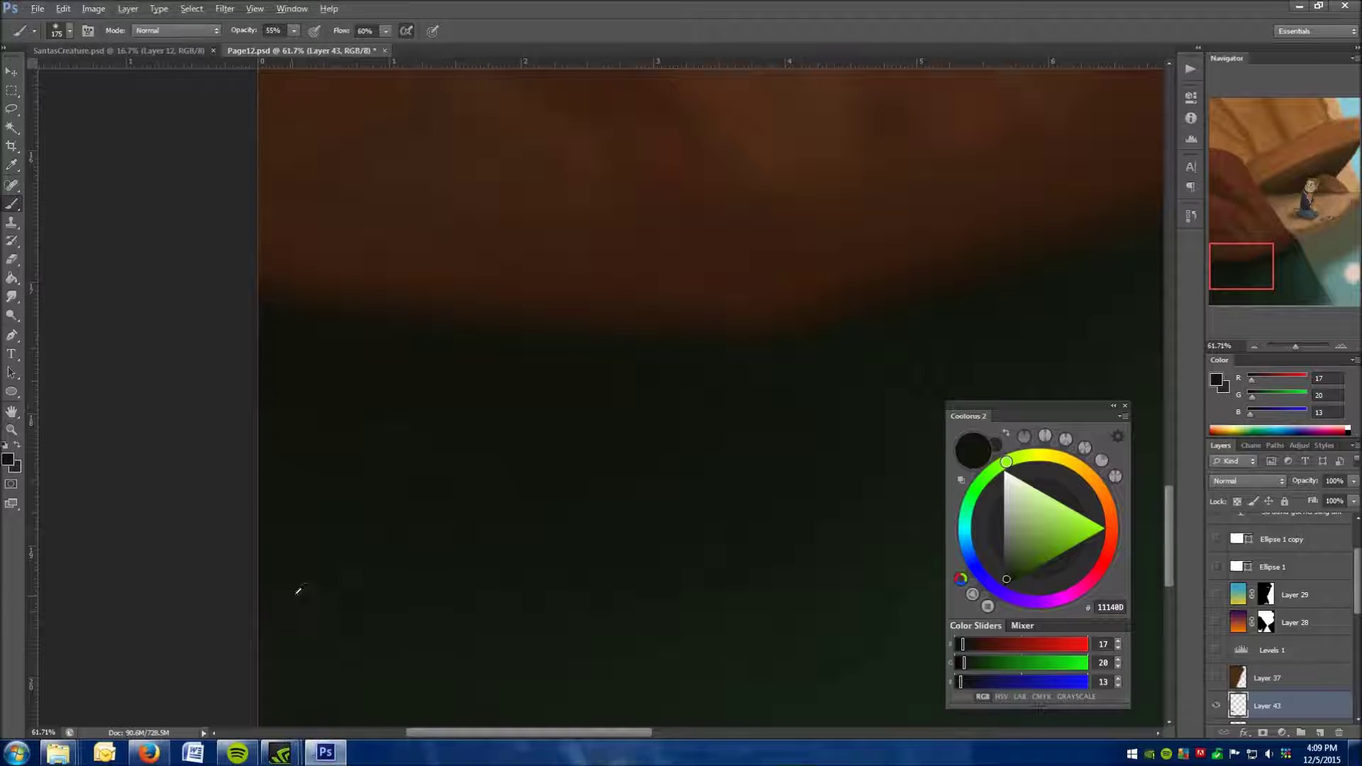
scroll(348, 598, "up", 3)
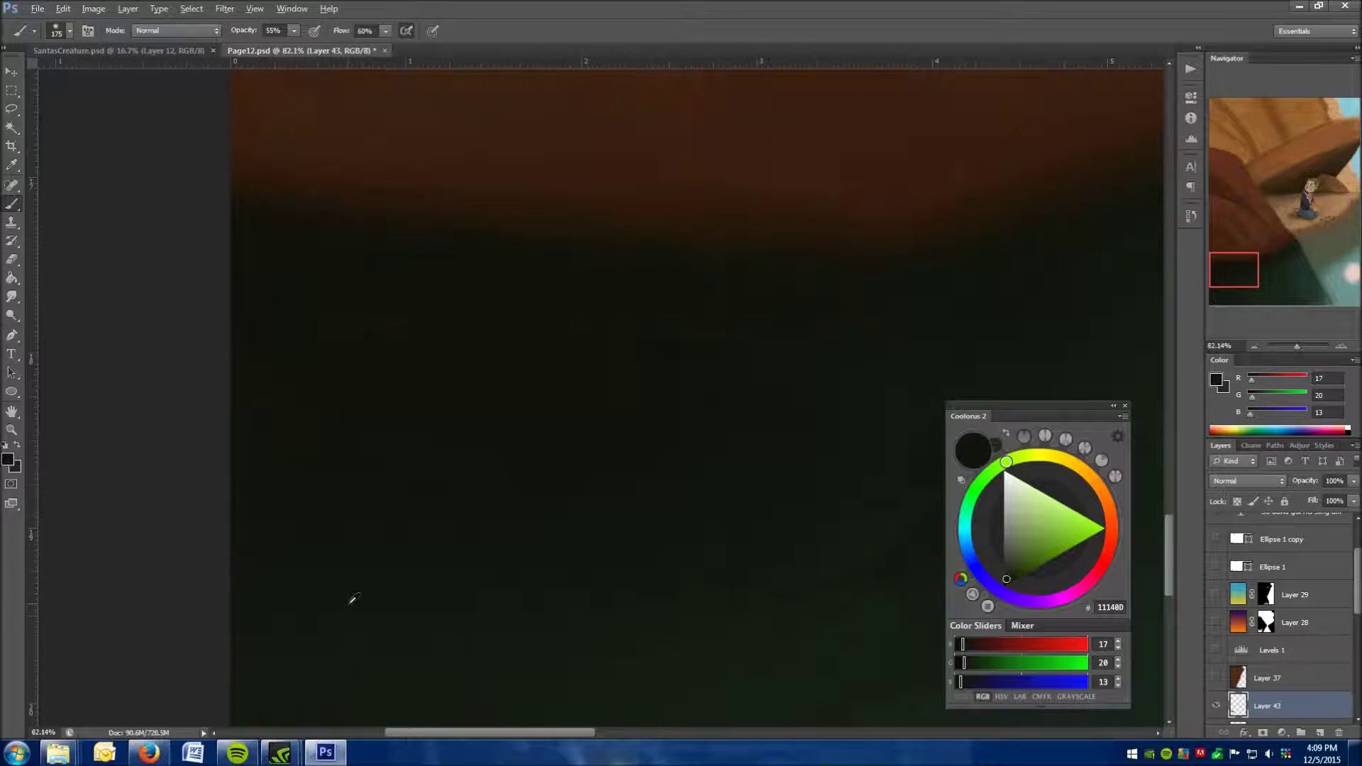
left_click(480, 412, "alt")
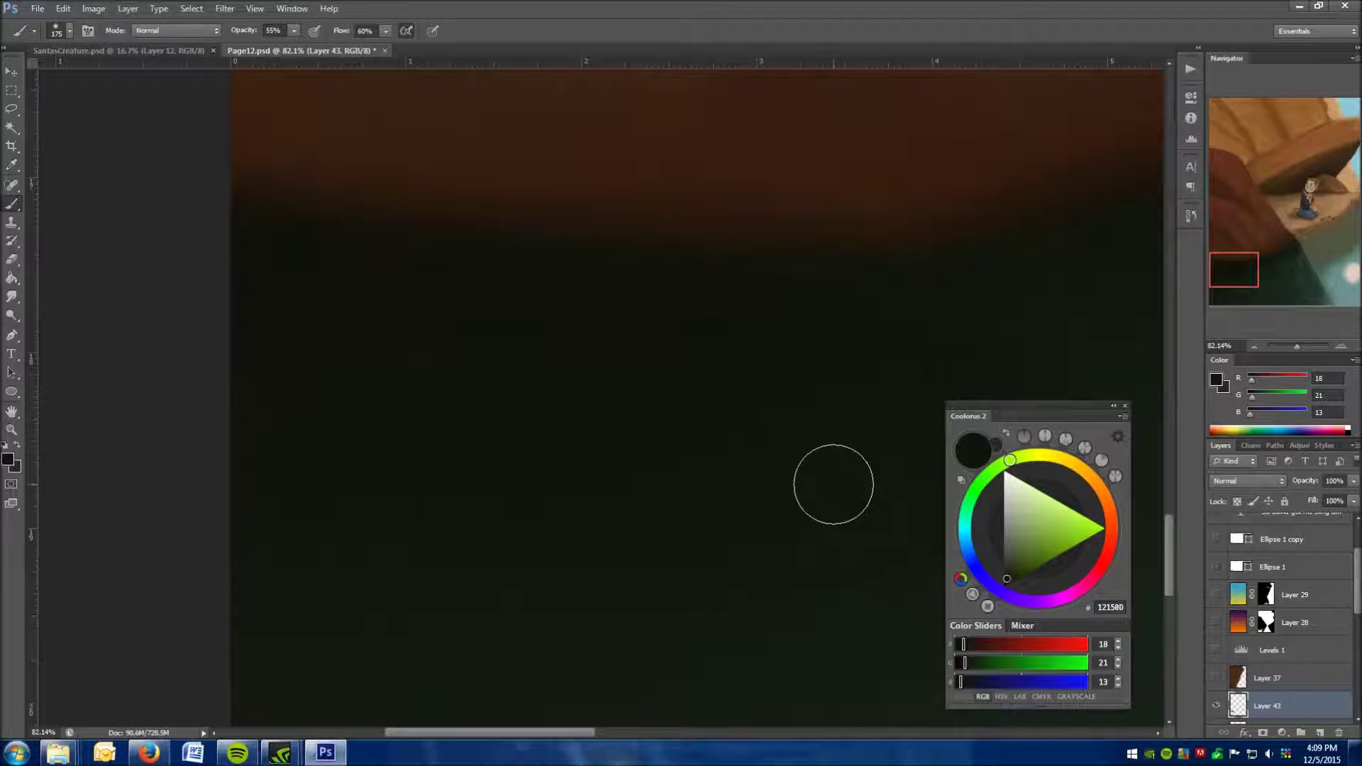
- Reduce the brush to 90, sample brown 735537, and paint a dark patch on the sand beside the kneeling boy
scroll(897, 345, "down", 5)
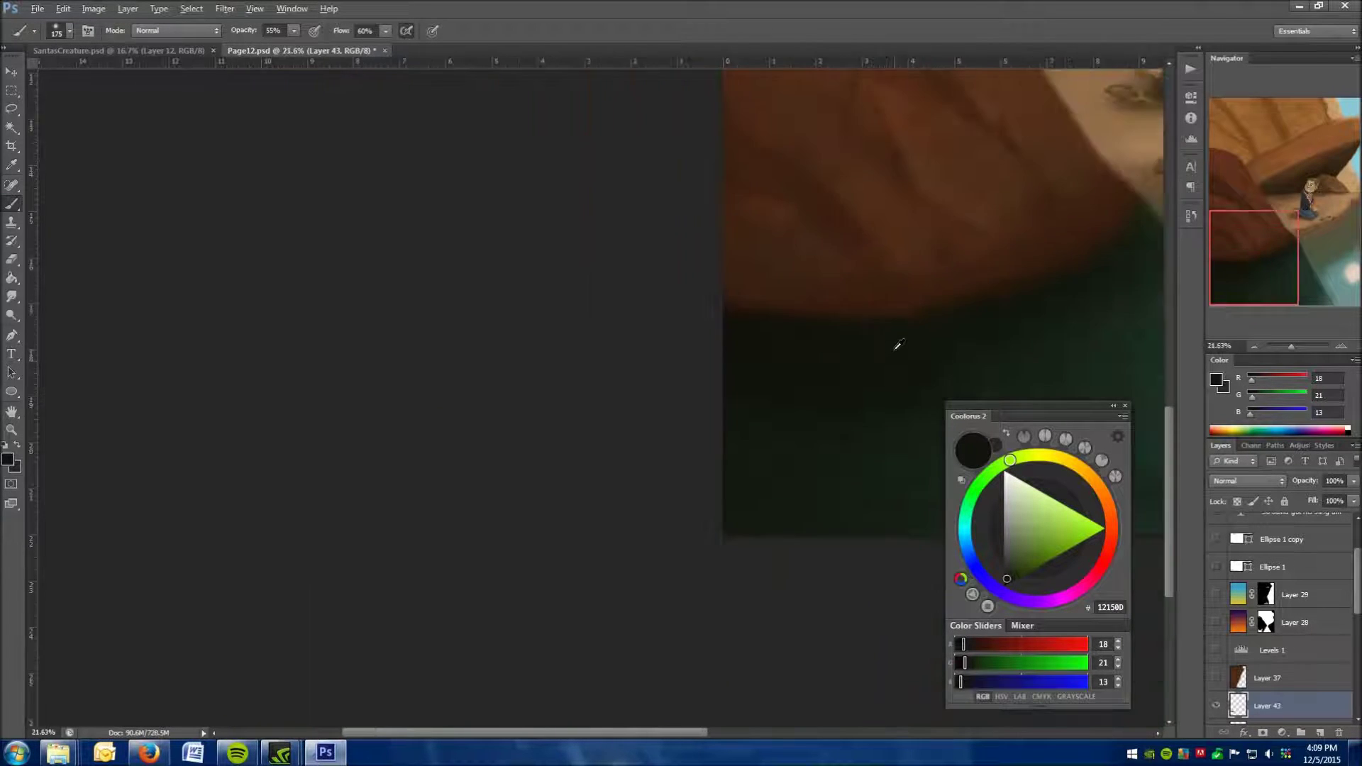
scroll(1085, 121, "up", 3)
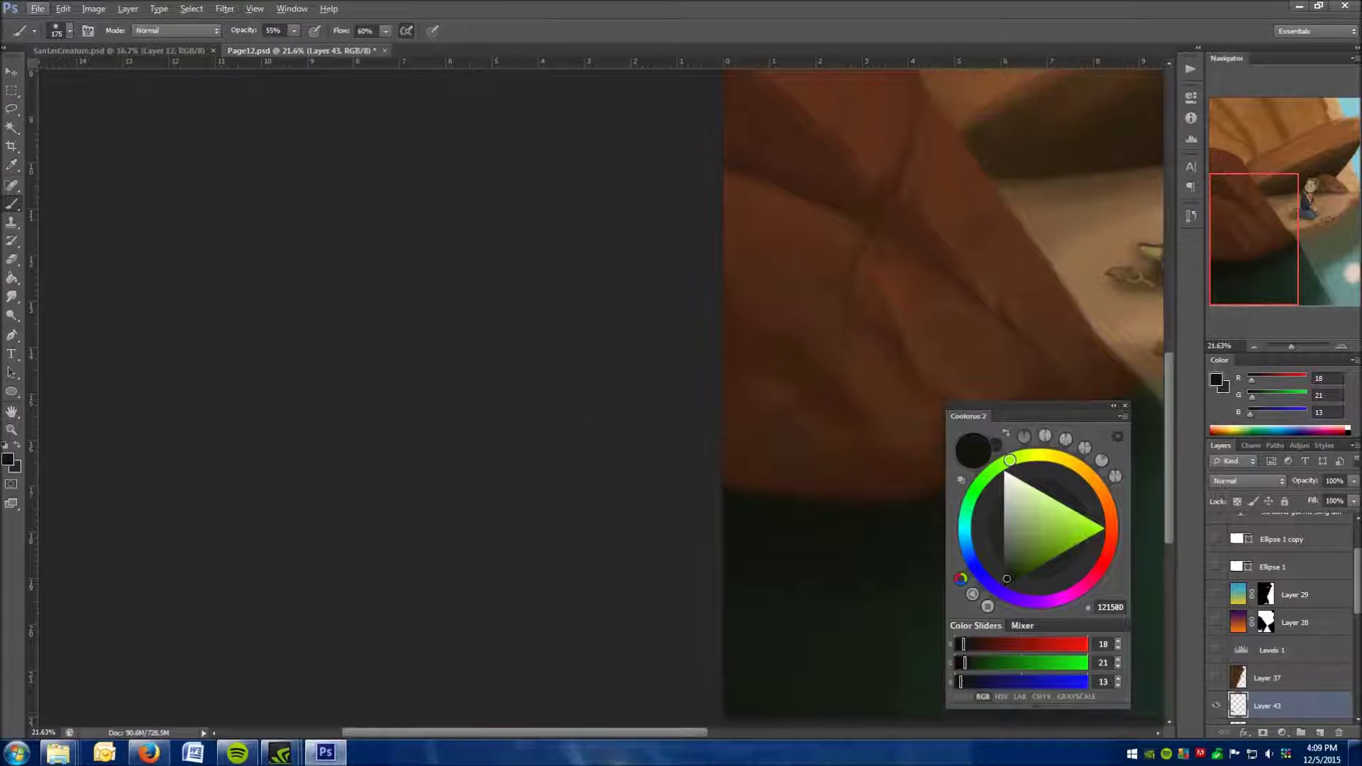
scroll(833, 191, "up", 5)
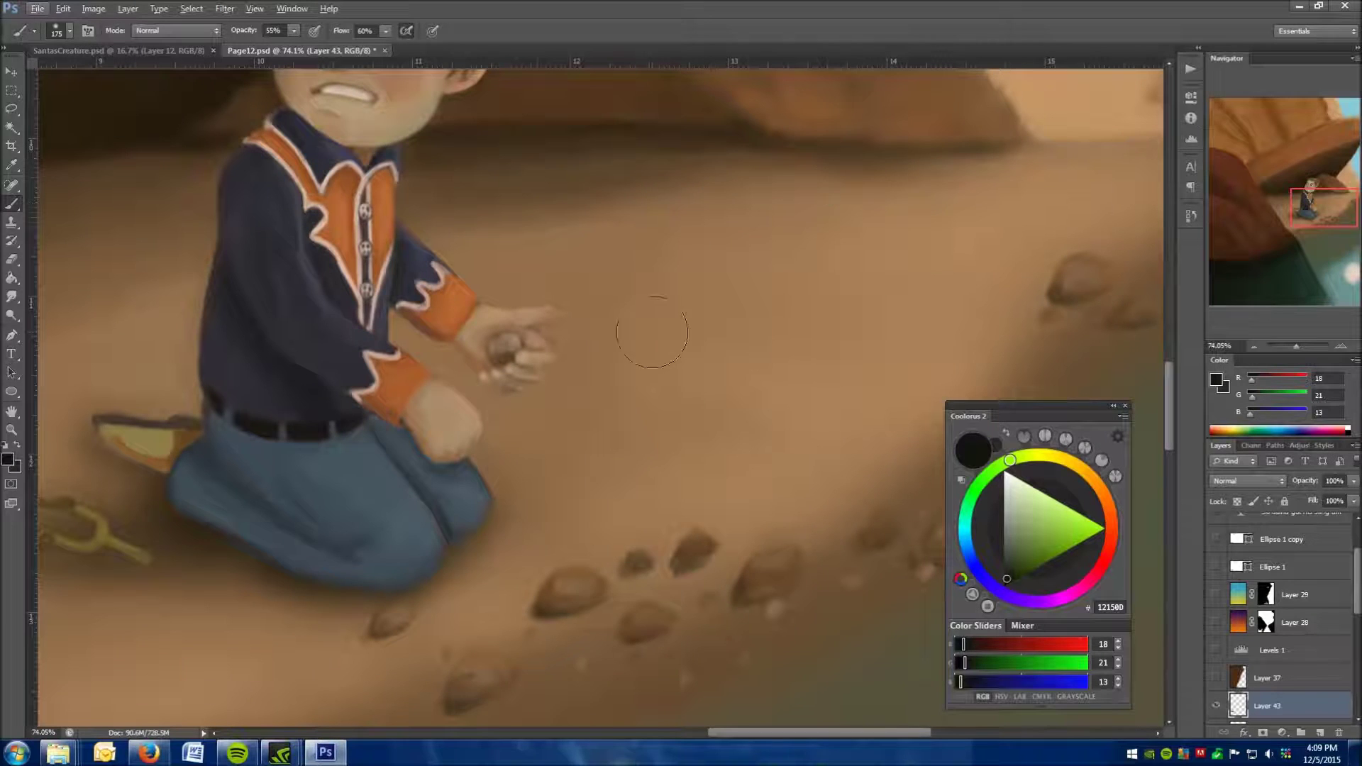
key("bracketleft")
key("bracketleft")
key("bracketleft")
key("bracketleft")
left_click(556, 200, "alt")
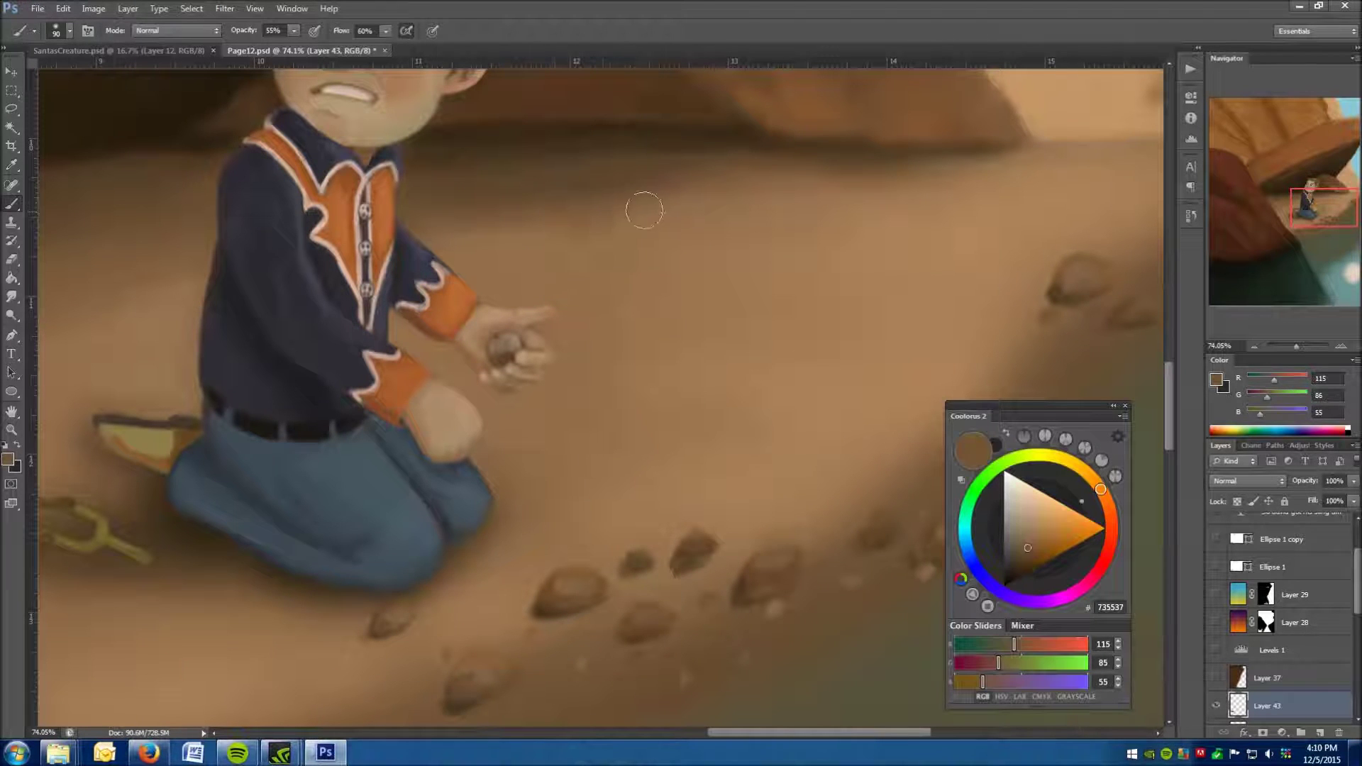
mouse_move(644, 210)
left_mouse_down()
mouse_move(630, 255)
mouse_move(837, 294)
left_mouse_up()
- Soften the dark sand patch with sampled browns A07950 and 846341, enlarging the brush to 200
left_click(733, 318, "alt")
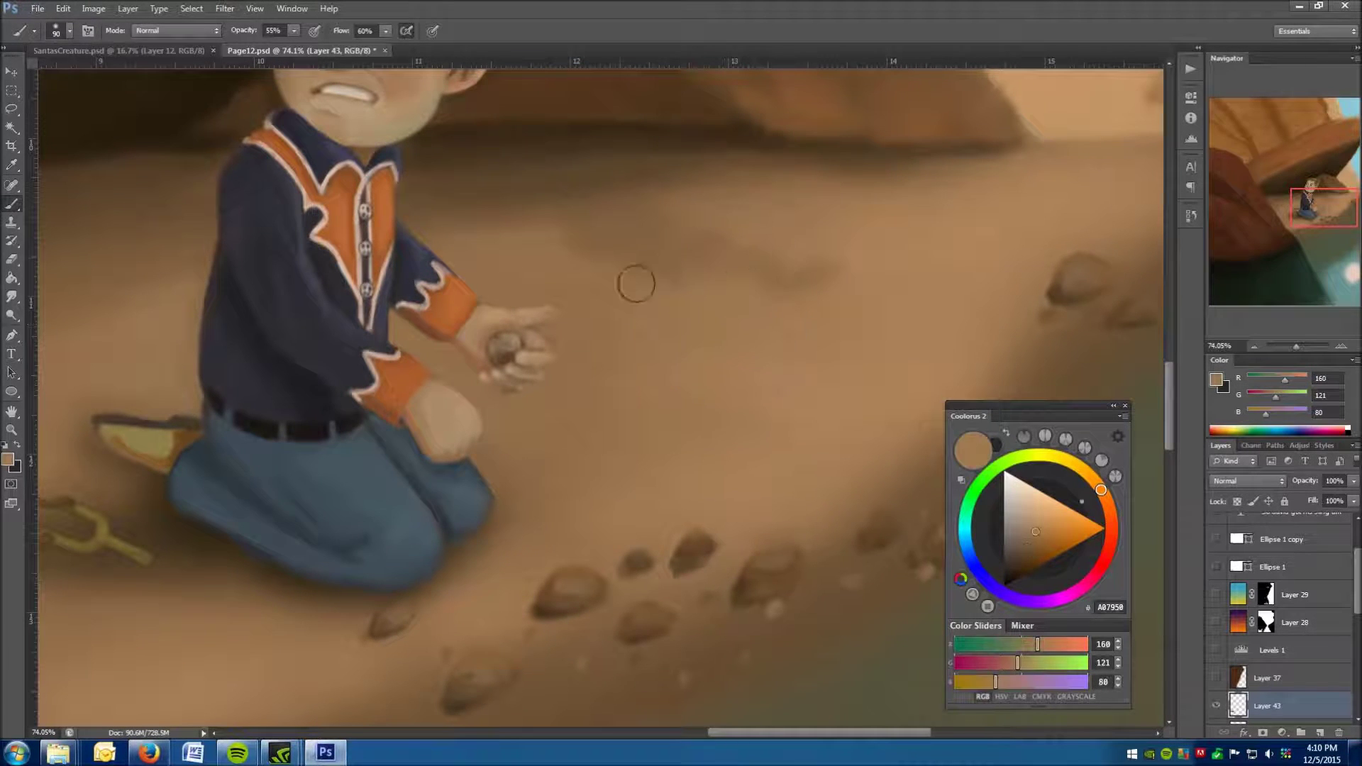
left_click(642, 220, "alt")
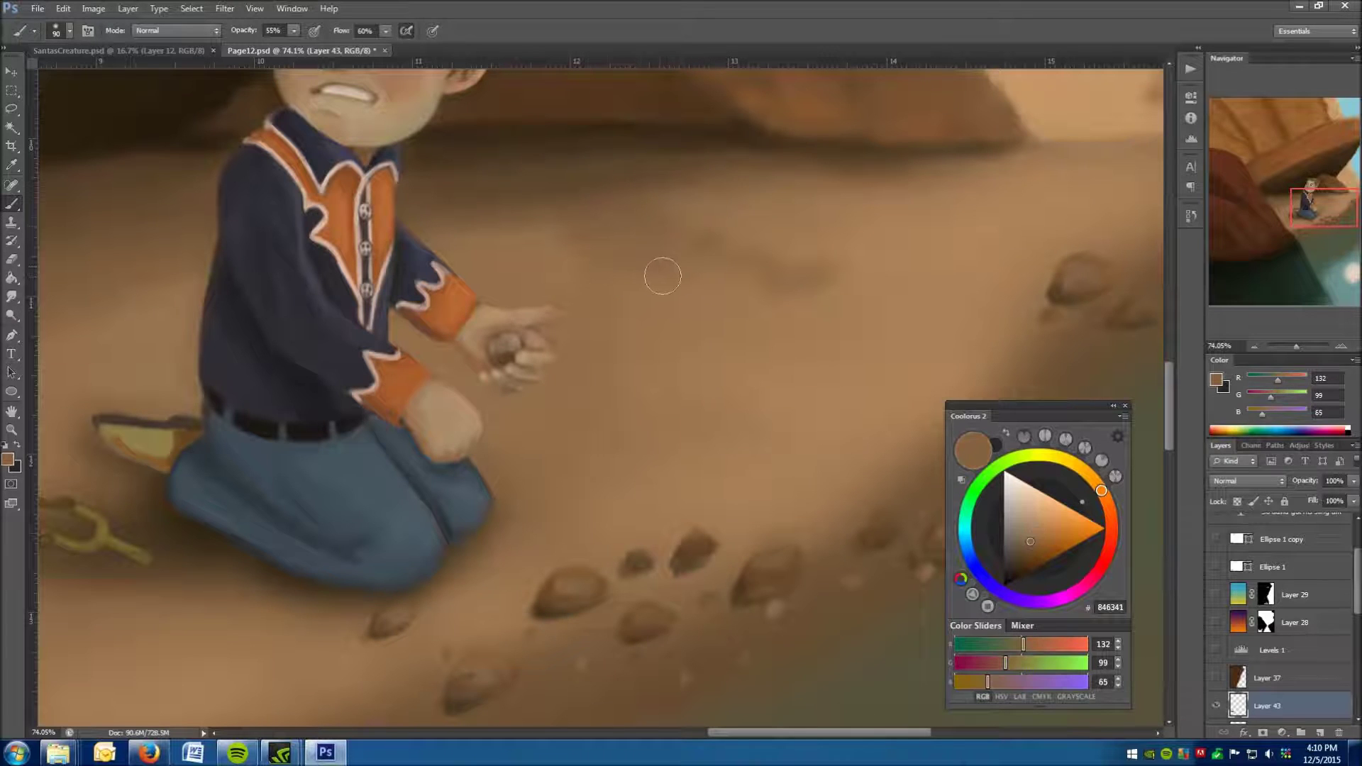
left_click_drag(790, 279, 773, 237)
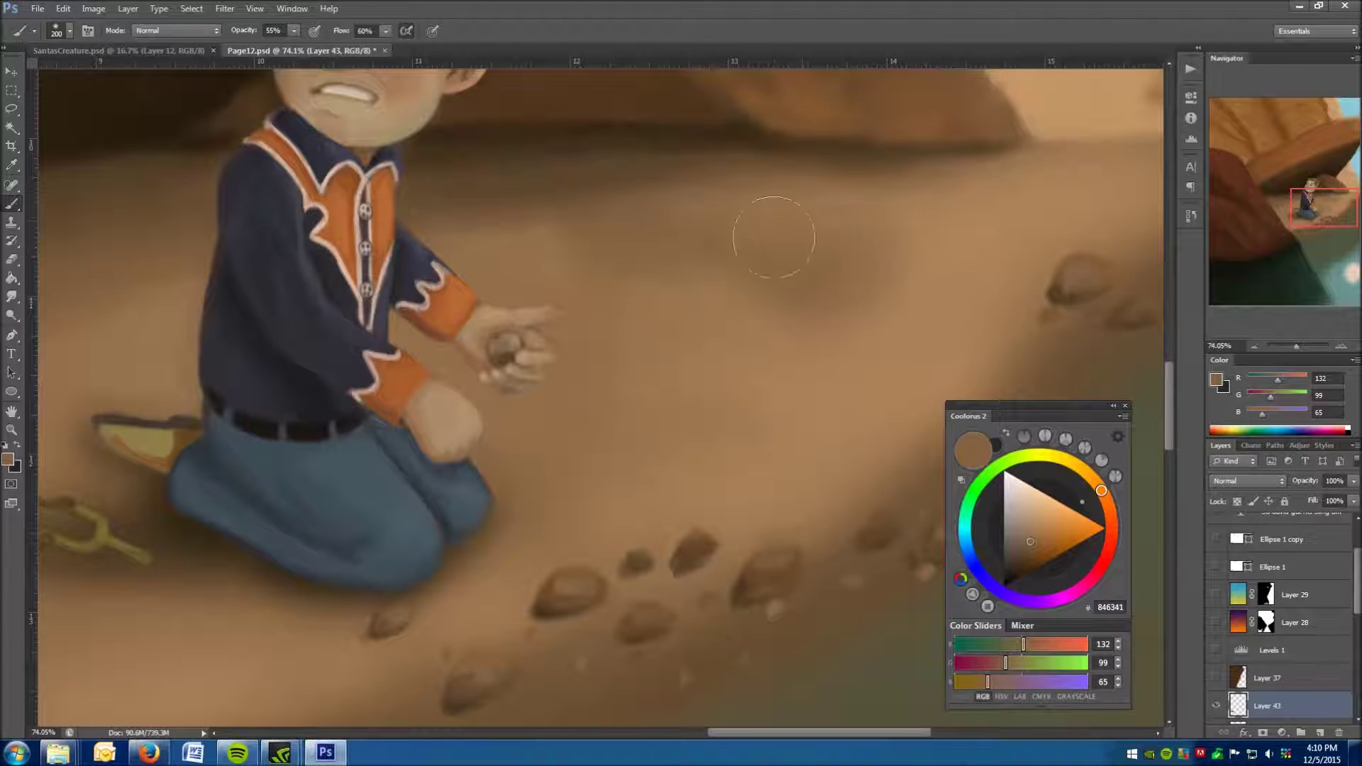
- Blend the patch into the surrounding sand by alternately sampling and painting light and dark browns around it
left_click(959, 221, "alt")
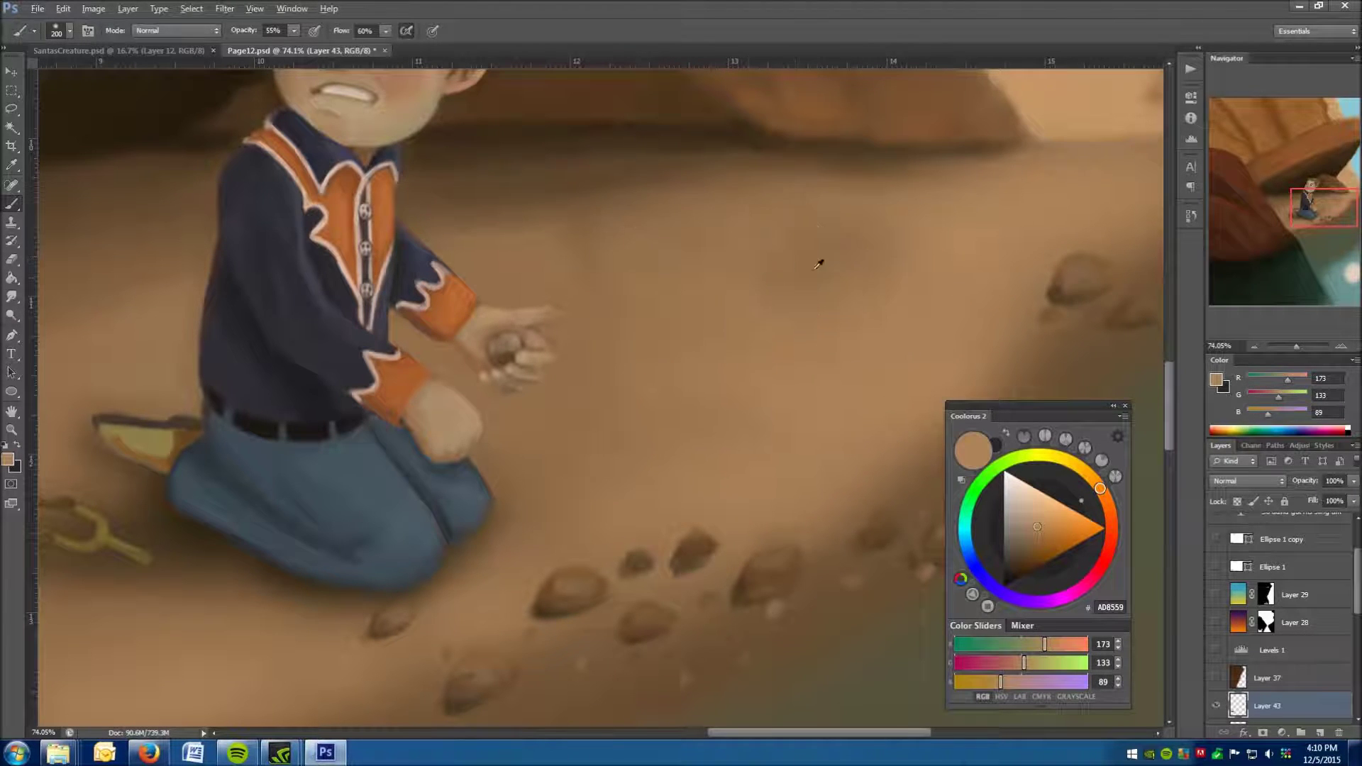
left_click(820, 262, "alt")
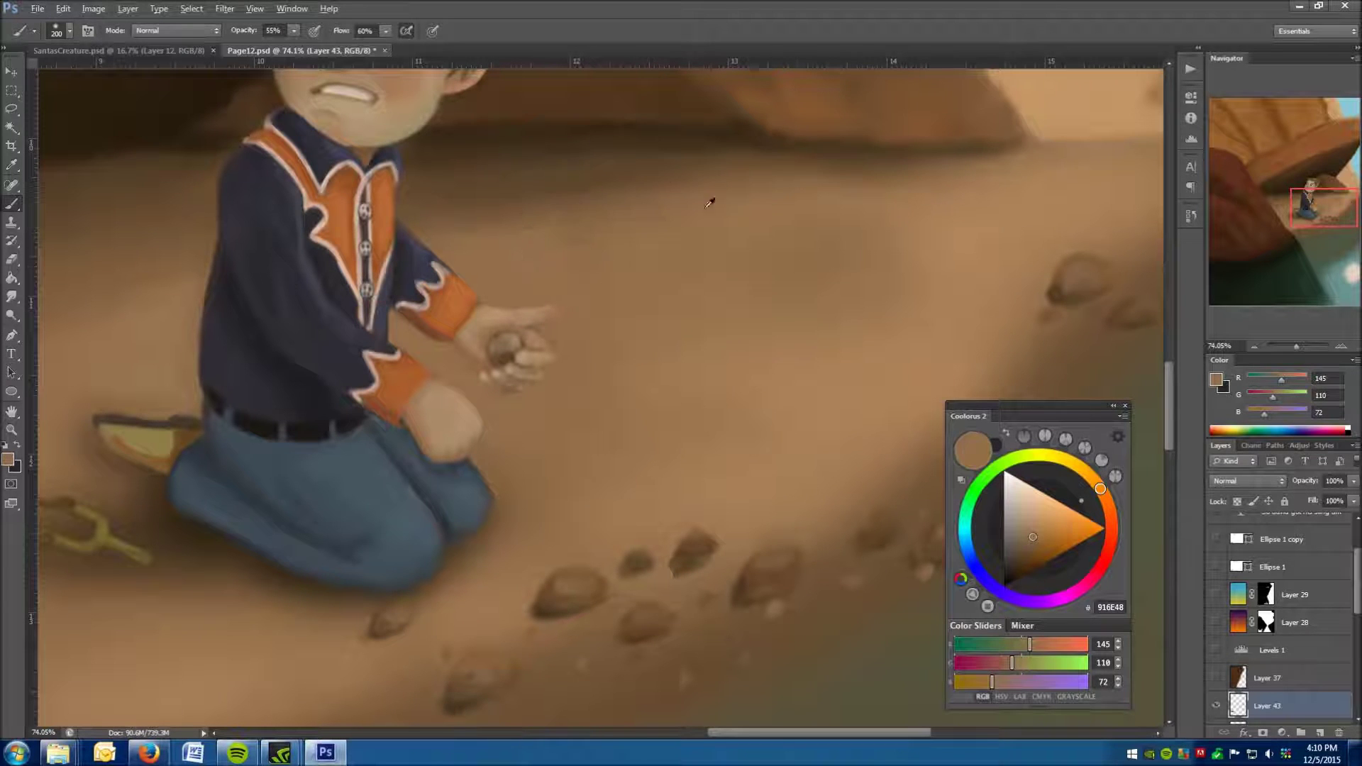
left_click(642, 169, "alt")
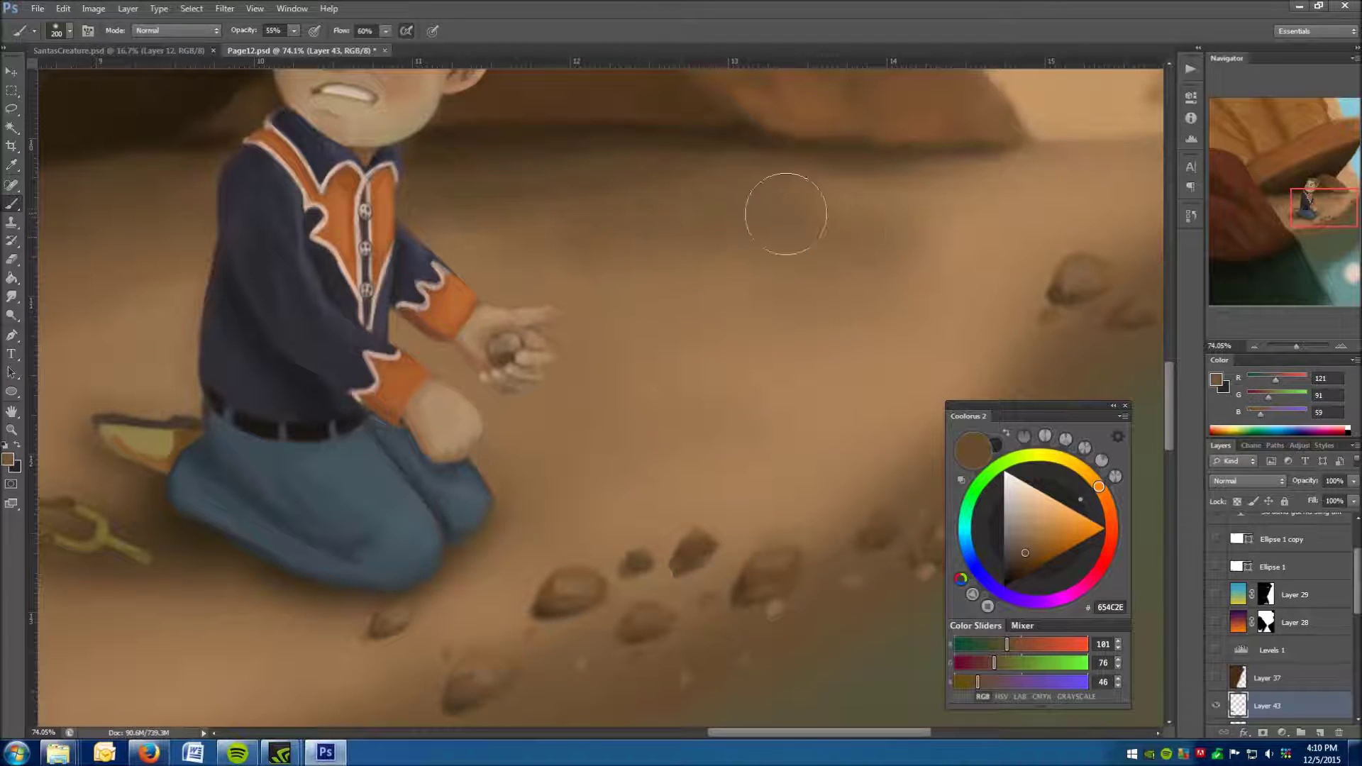
left_click(900, 246, "alt")
left_click(739, 331, "alt")
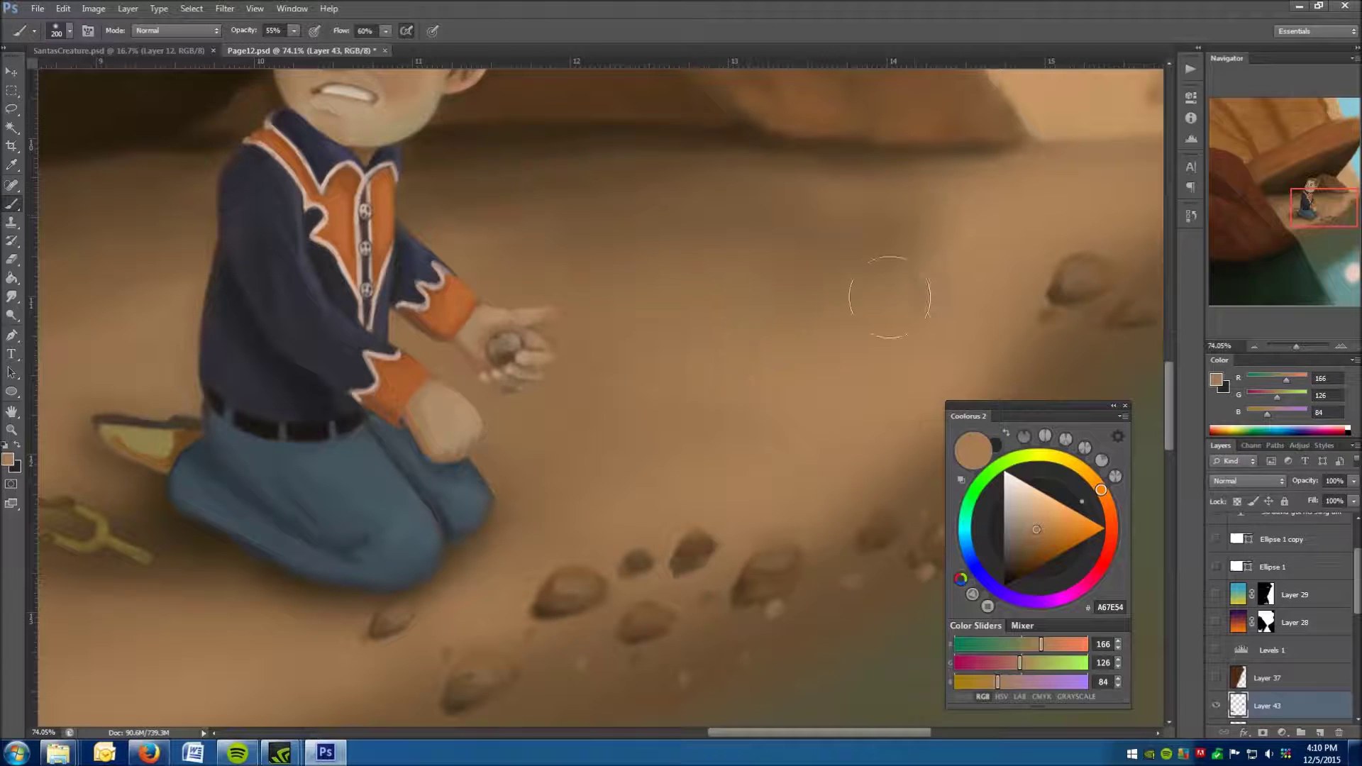
left_click(923, 198, "alt")
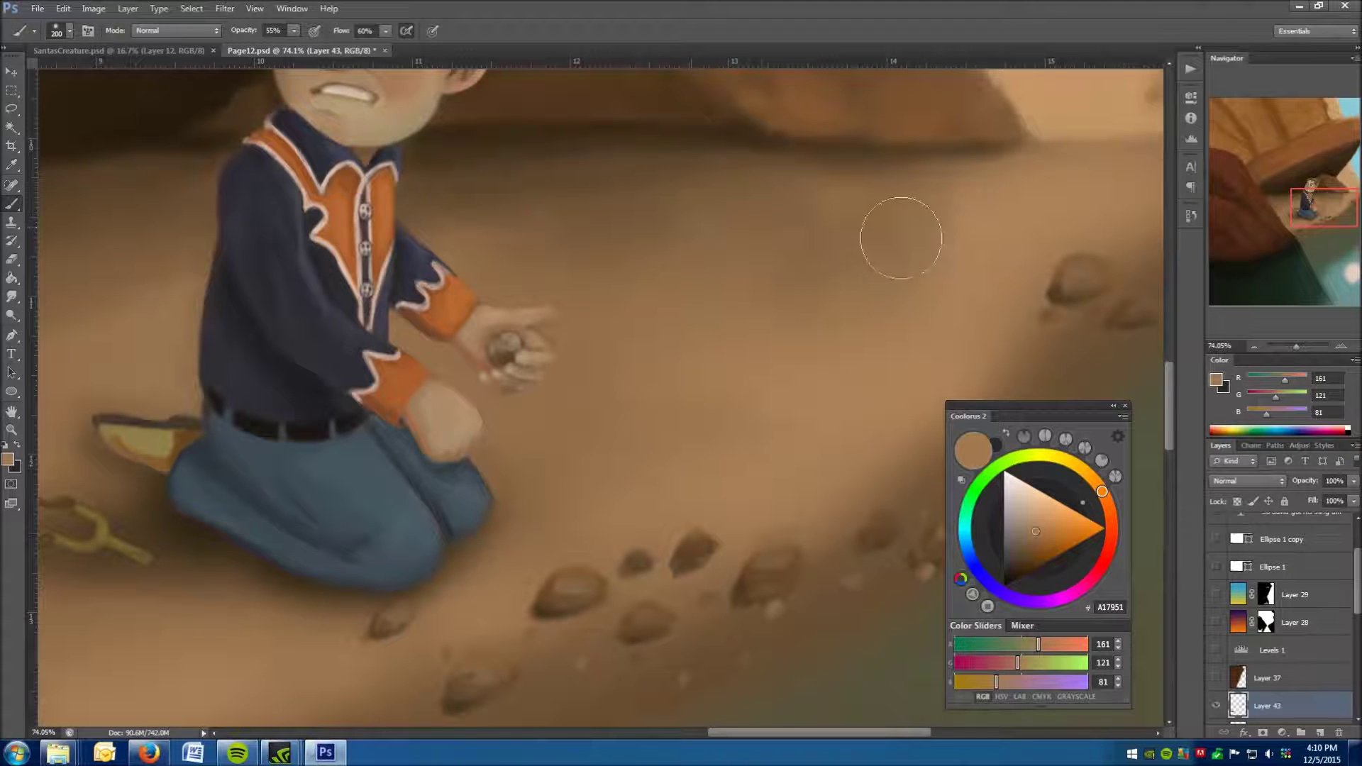
- Return to the dark area below the rock and smooth it with sampled greens 11140D, 11130C and 12150D
scroll(278, 496, "down", 2)
scroll(278, 495, "down", 3)
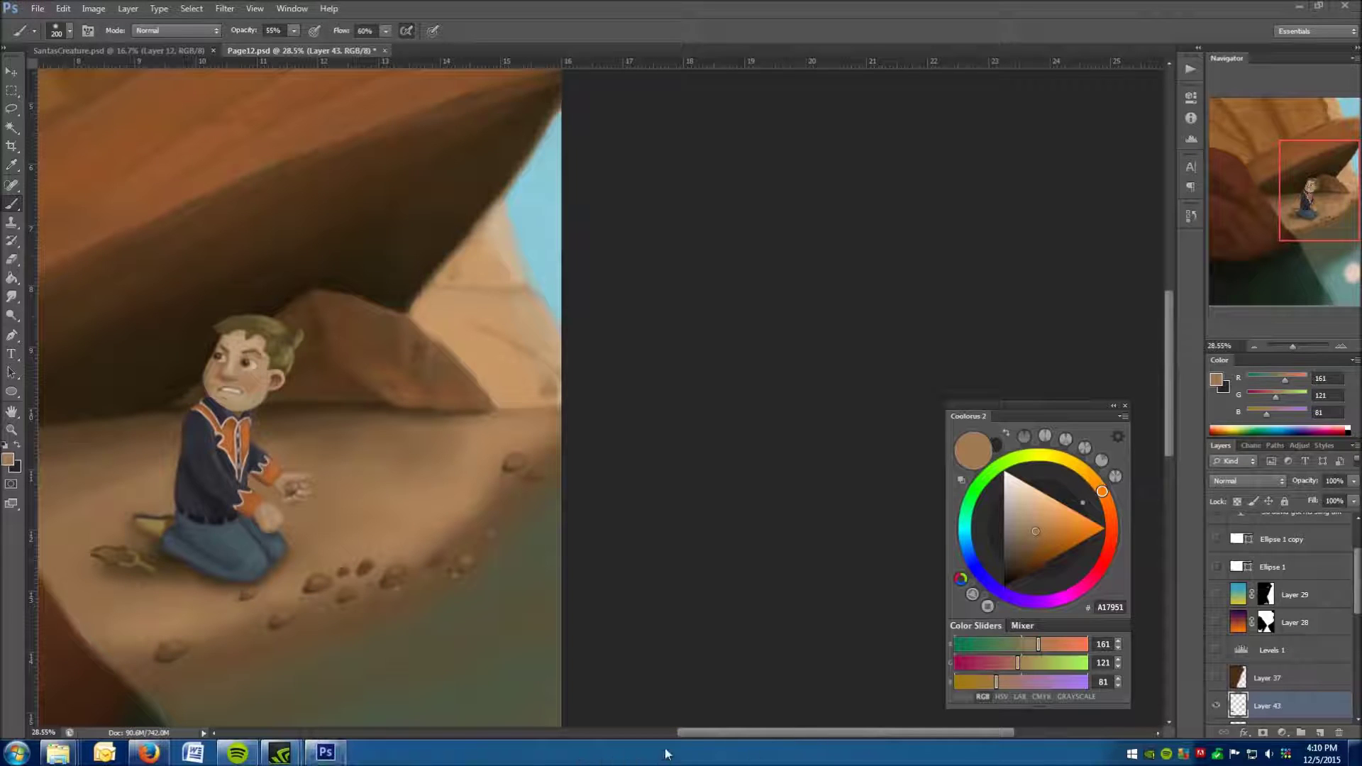
left_click_drag(719, 738, 447, 735)
scroll(703, 546, "down", 10)
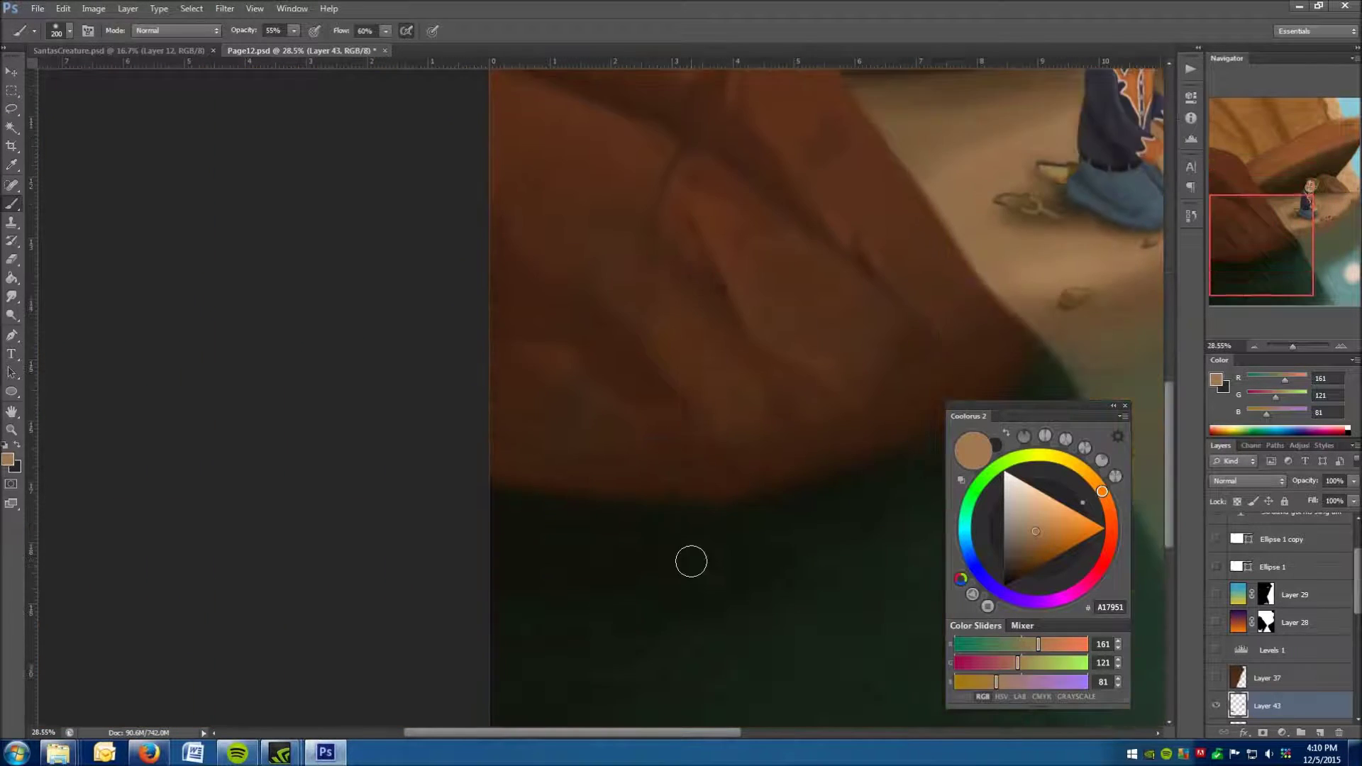
scroll(720, 557, "up", 3)
scroll(654, 386, "up", 1)
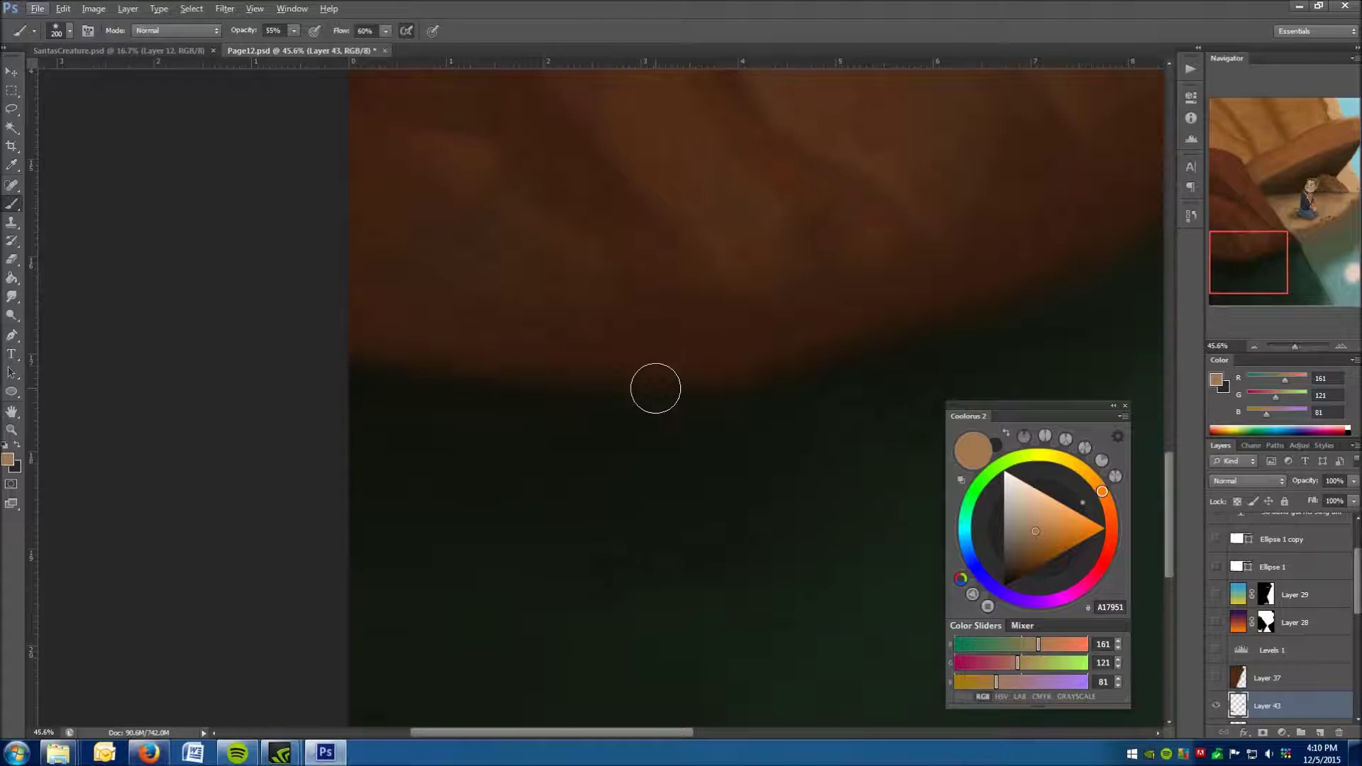
scroll(630, 563, "down", 2)
scroll(624, 462, "up", 4)
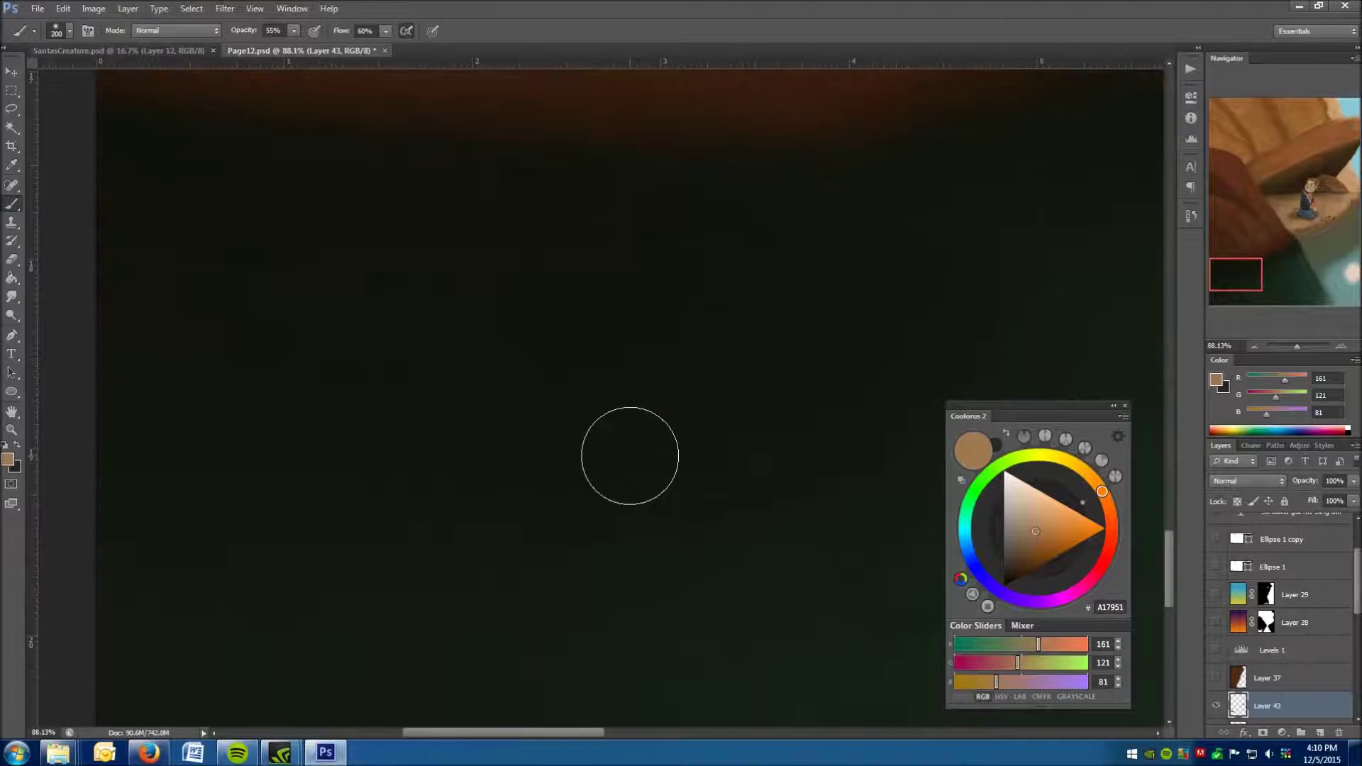
left_click(562, 270, "alt")
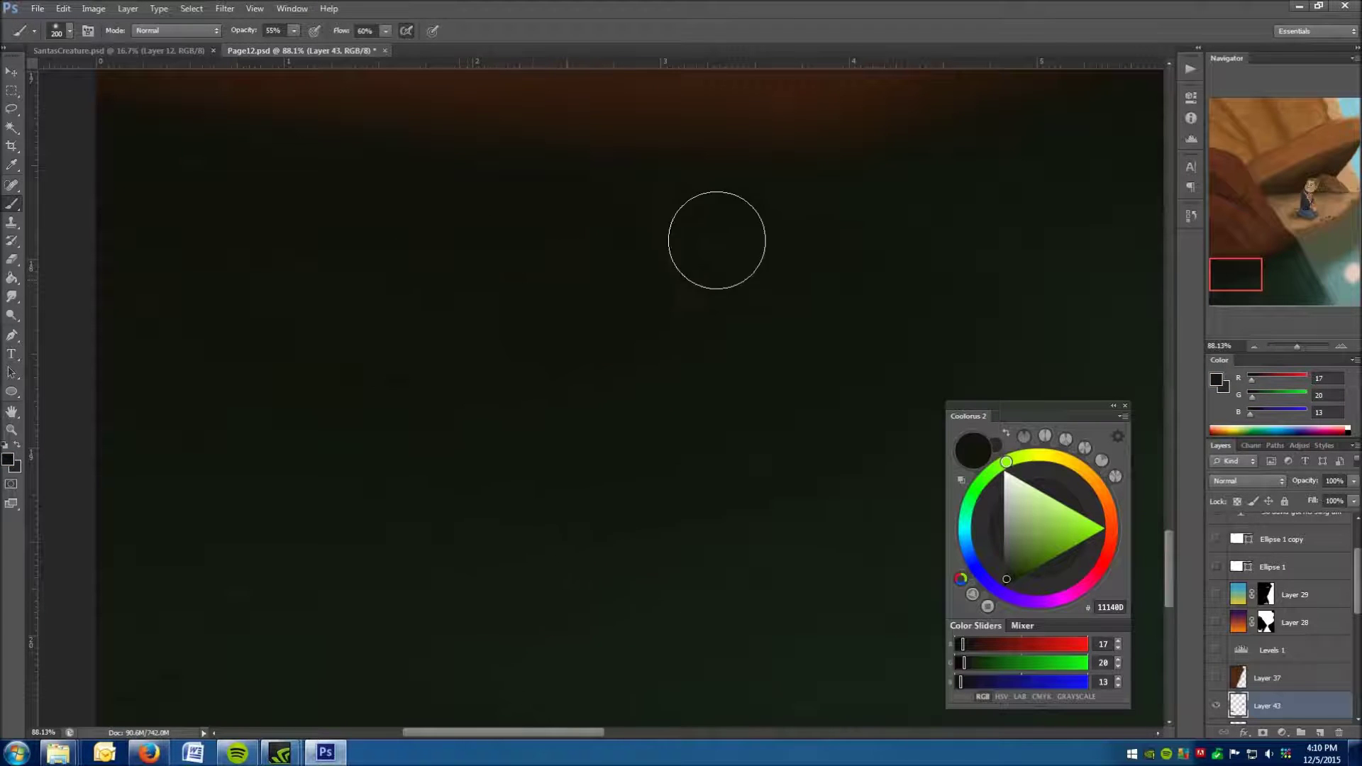
left_click(512, 230, "alt")
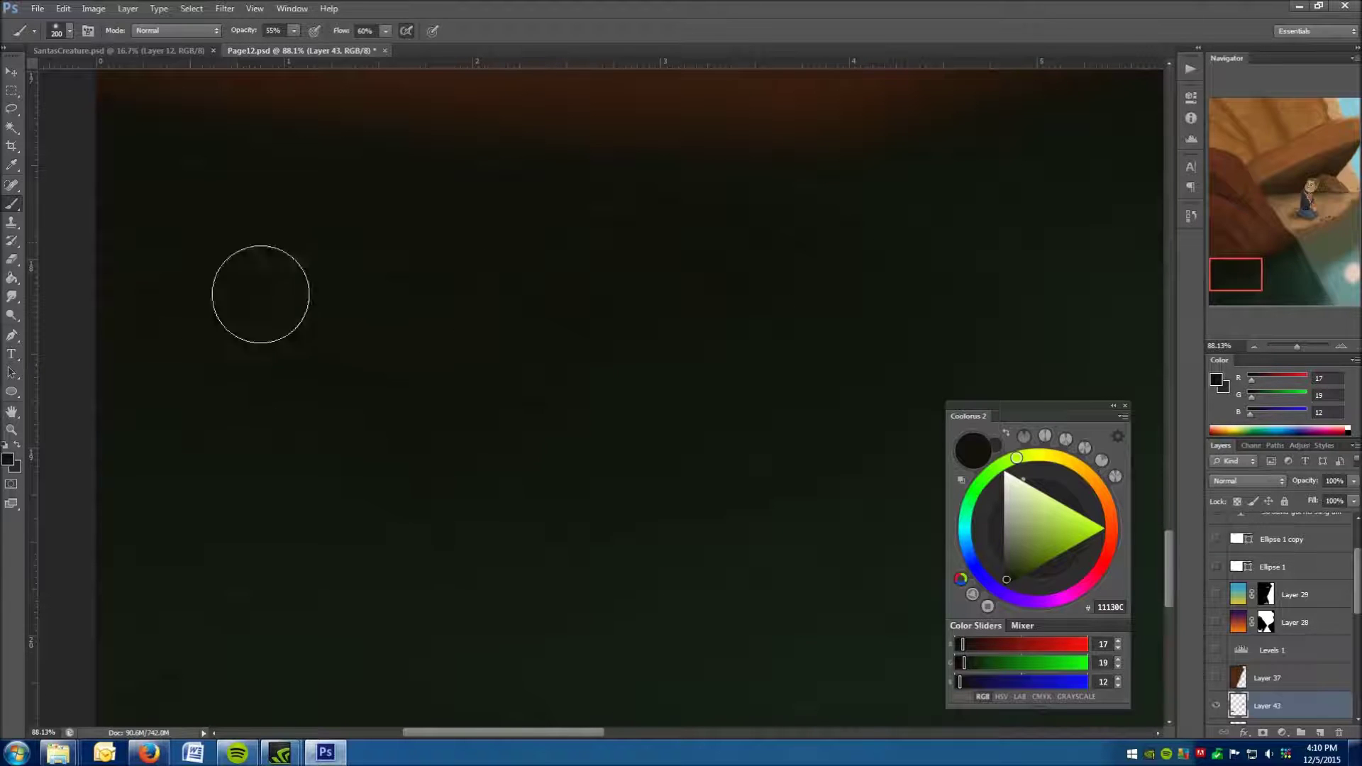
left_click(503, 429, "alt")
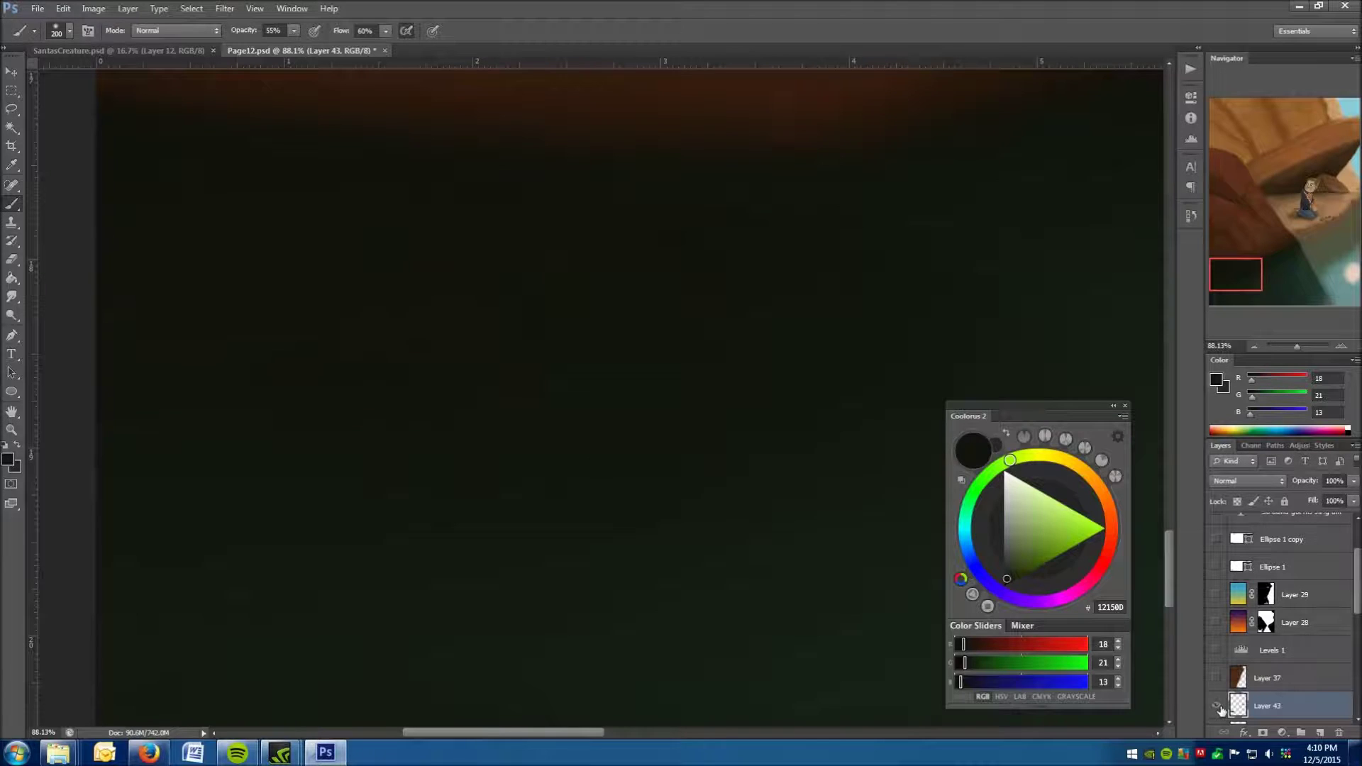
- Delete Layer 43 and merge the visible layers of the Page12.psd painting
left_click(1338, 734)
right_click(1313, 710)
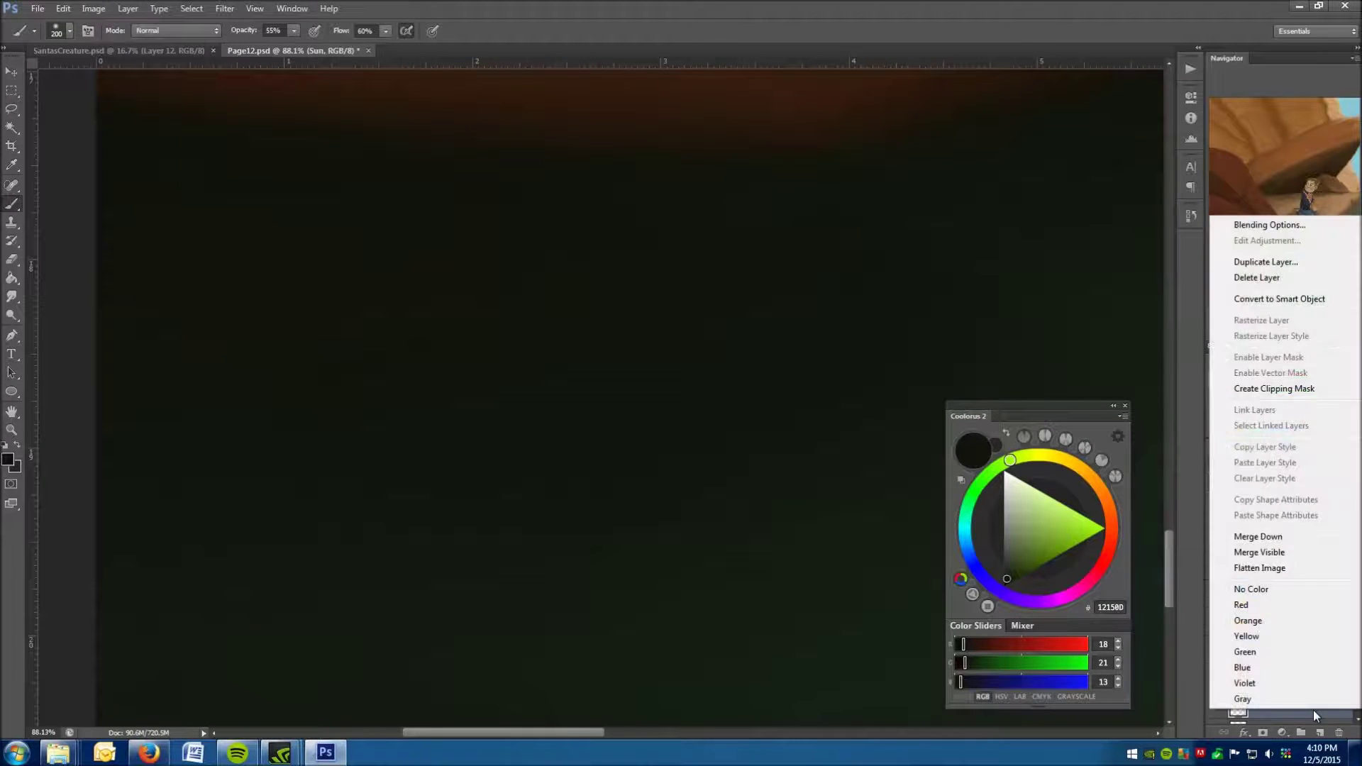
left_click(1284, 552)
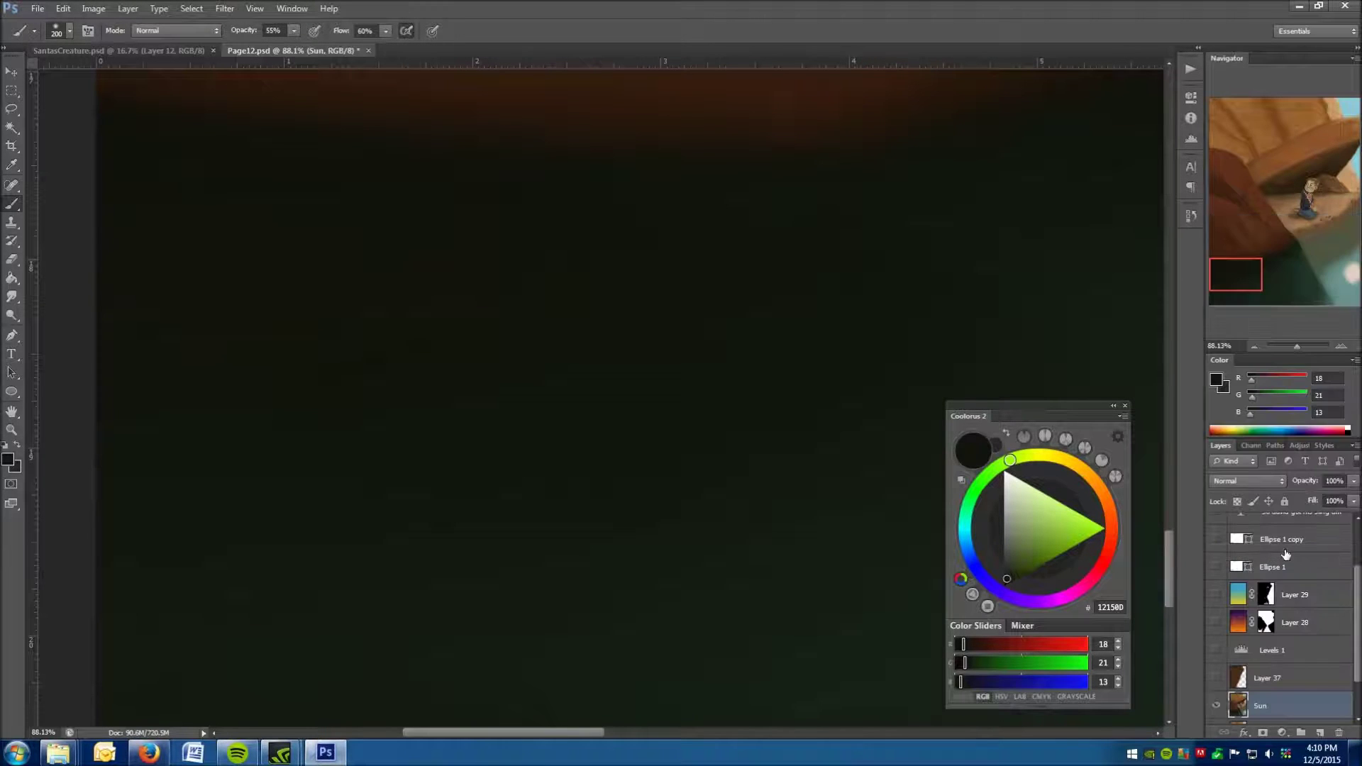
- Save a copy of the merged painting as a JPEG named test with Maximum quality 12 and Baseline ("Standard") format
left_click(38, 8)
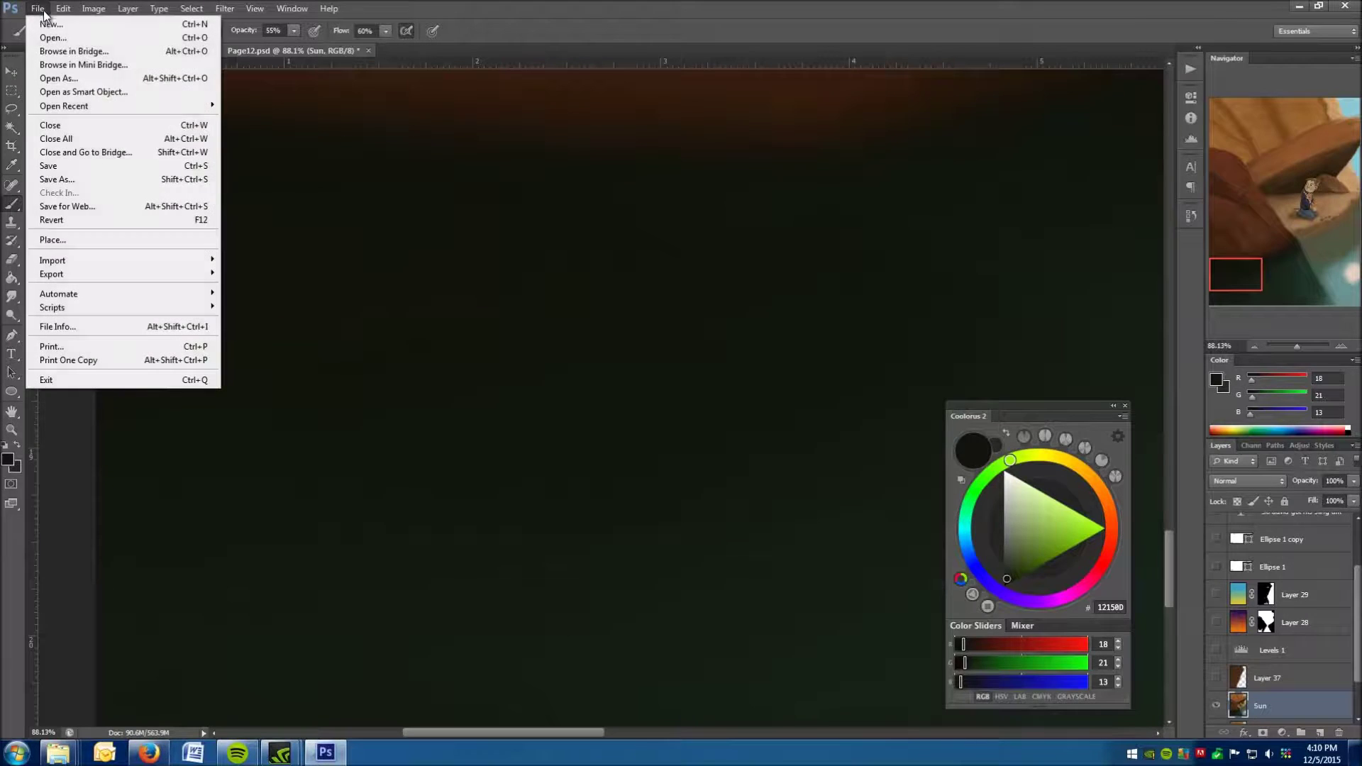
left_click(71, 178)
left_click(303, 562)
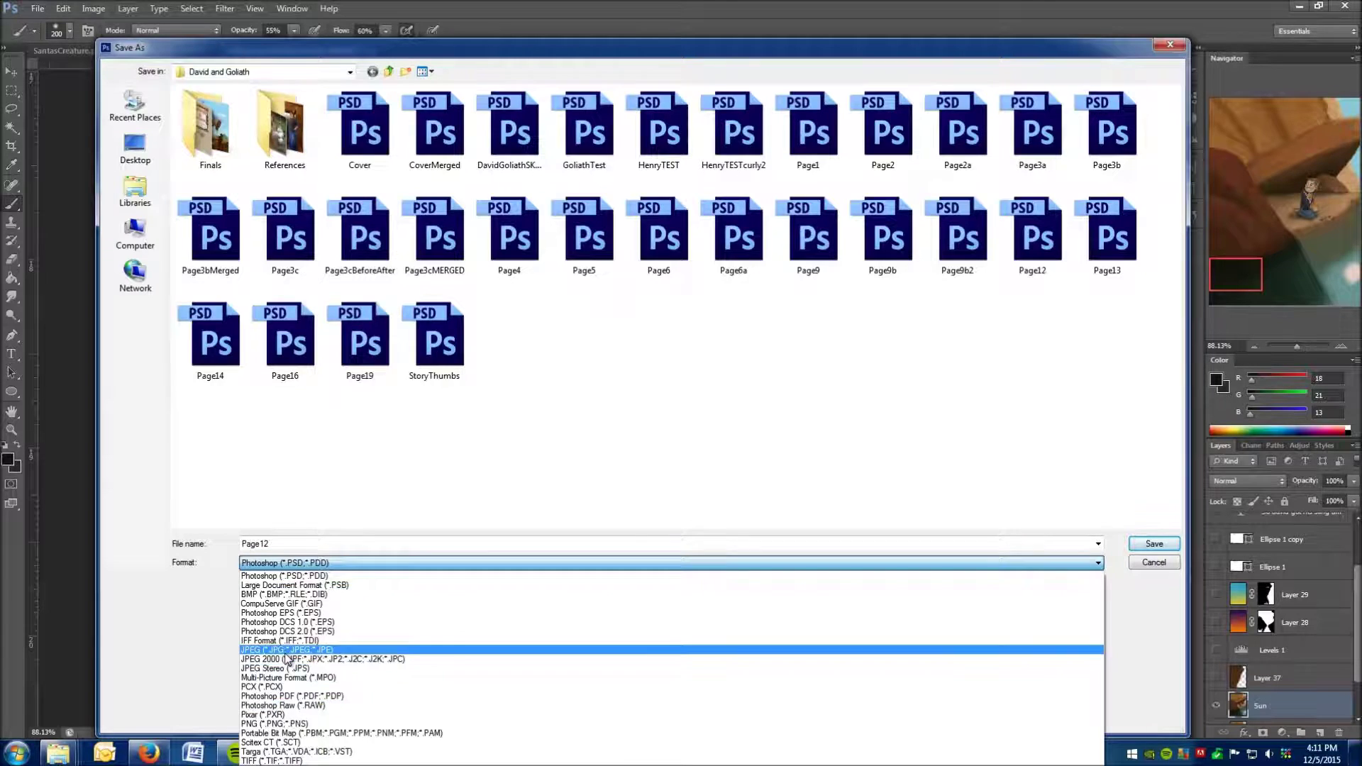
left_click(286, 650)
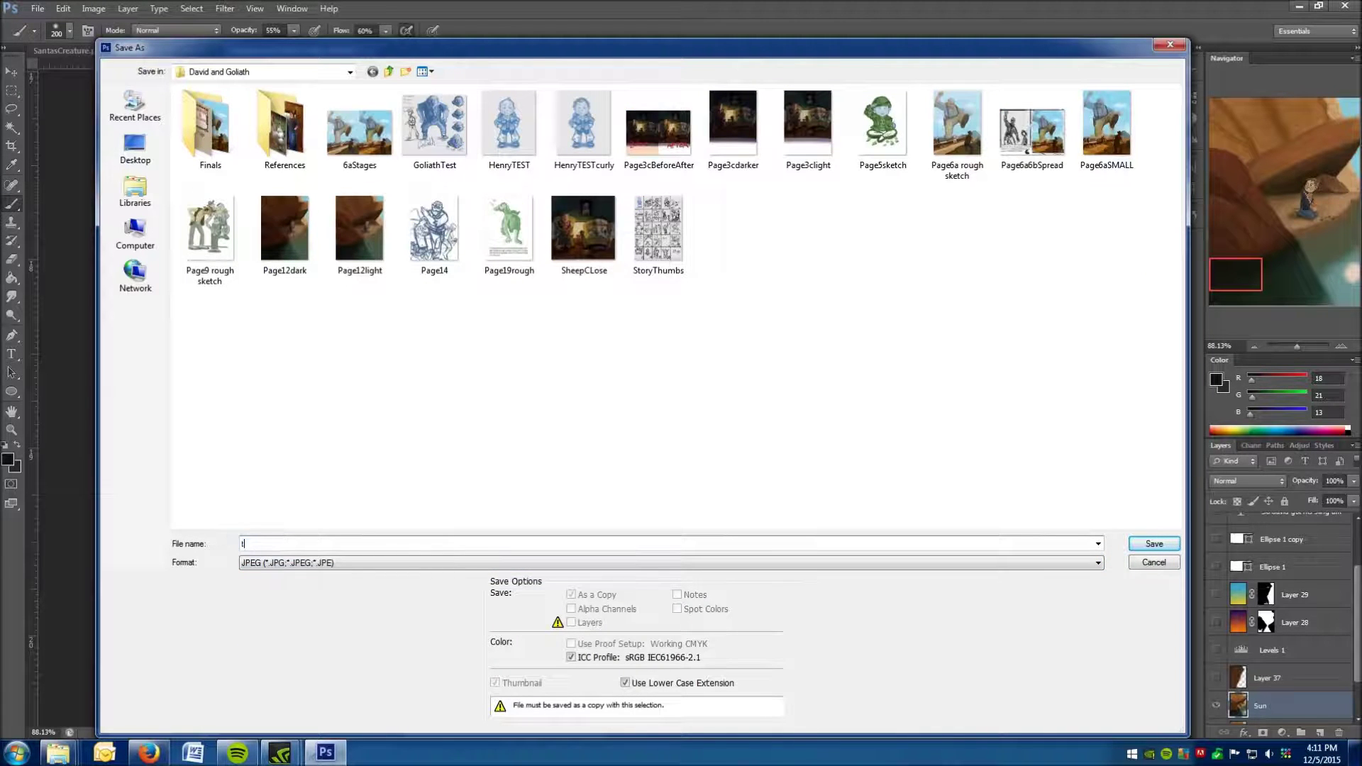
left_click(1152, 544)
left_click(761, 204)
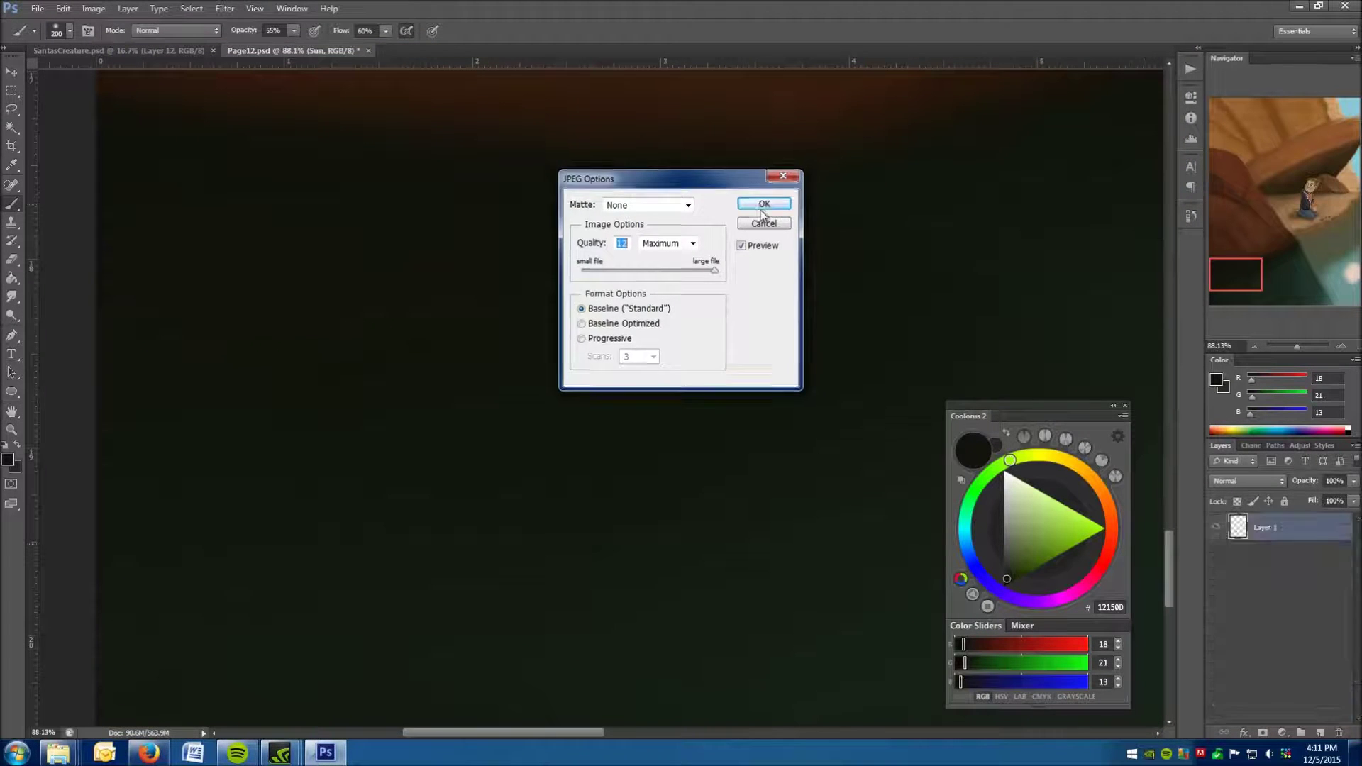
- Open test.jpg and add a new layer above its background for painting over the dark area below the rock
left_click(37, 10)
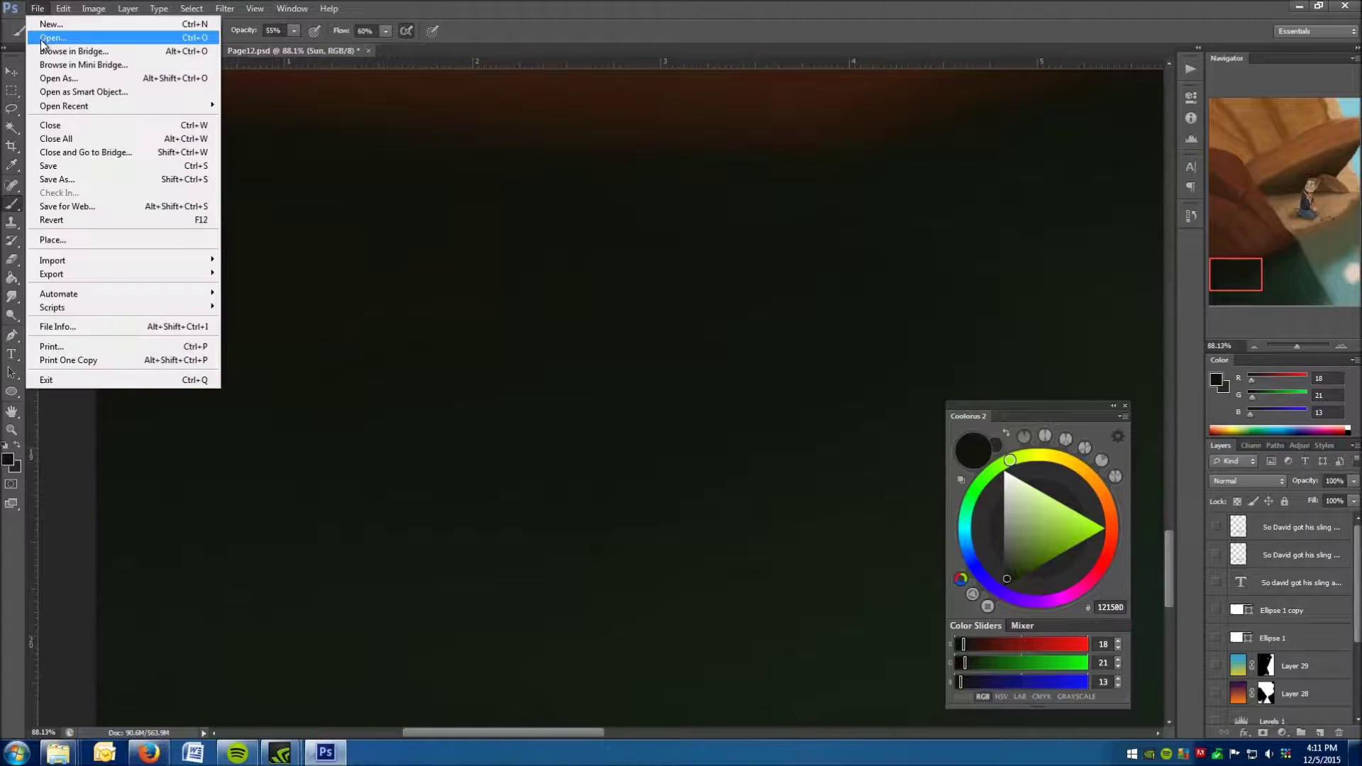
left_click(51, 37)
double_click(887, 444)
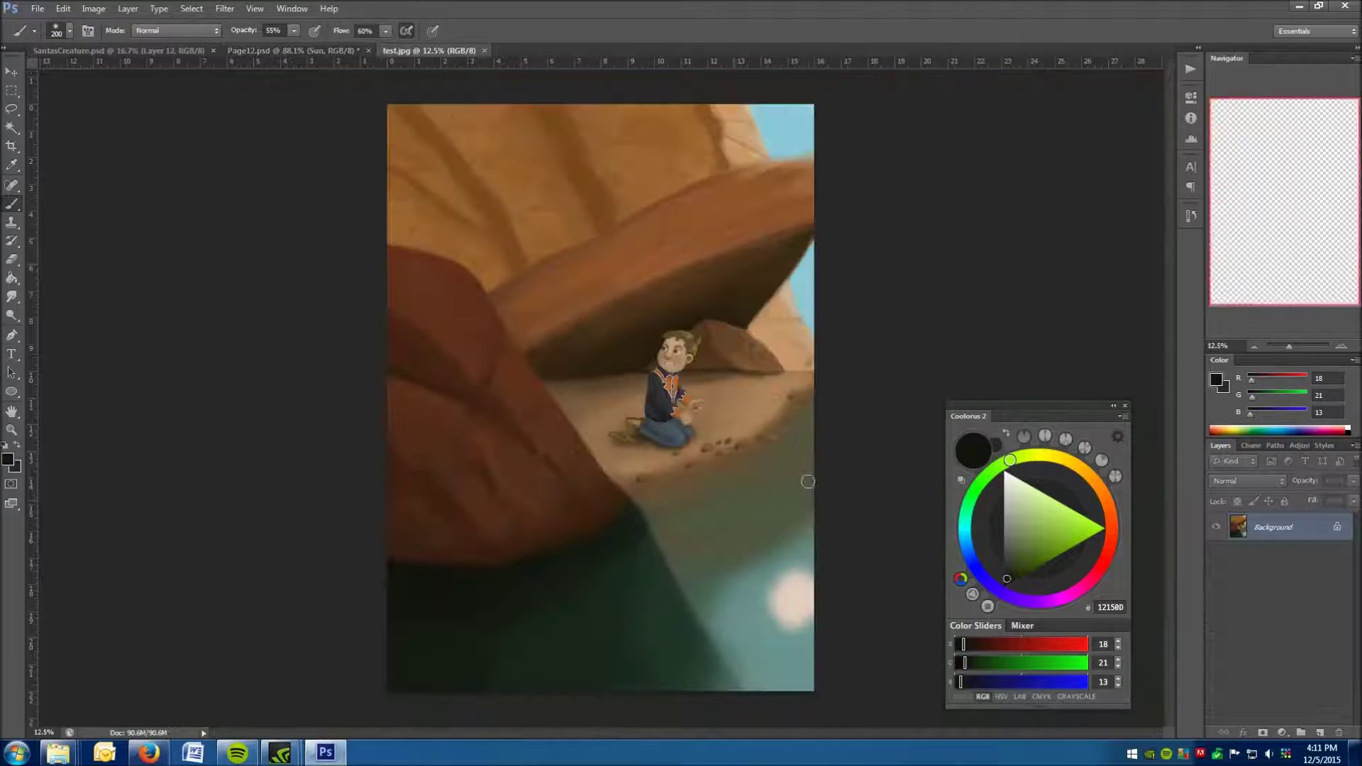
scroll(399, 622, "up", 8)
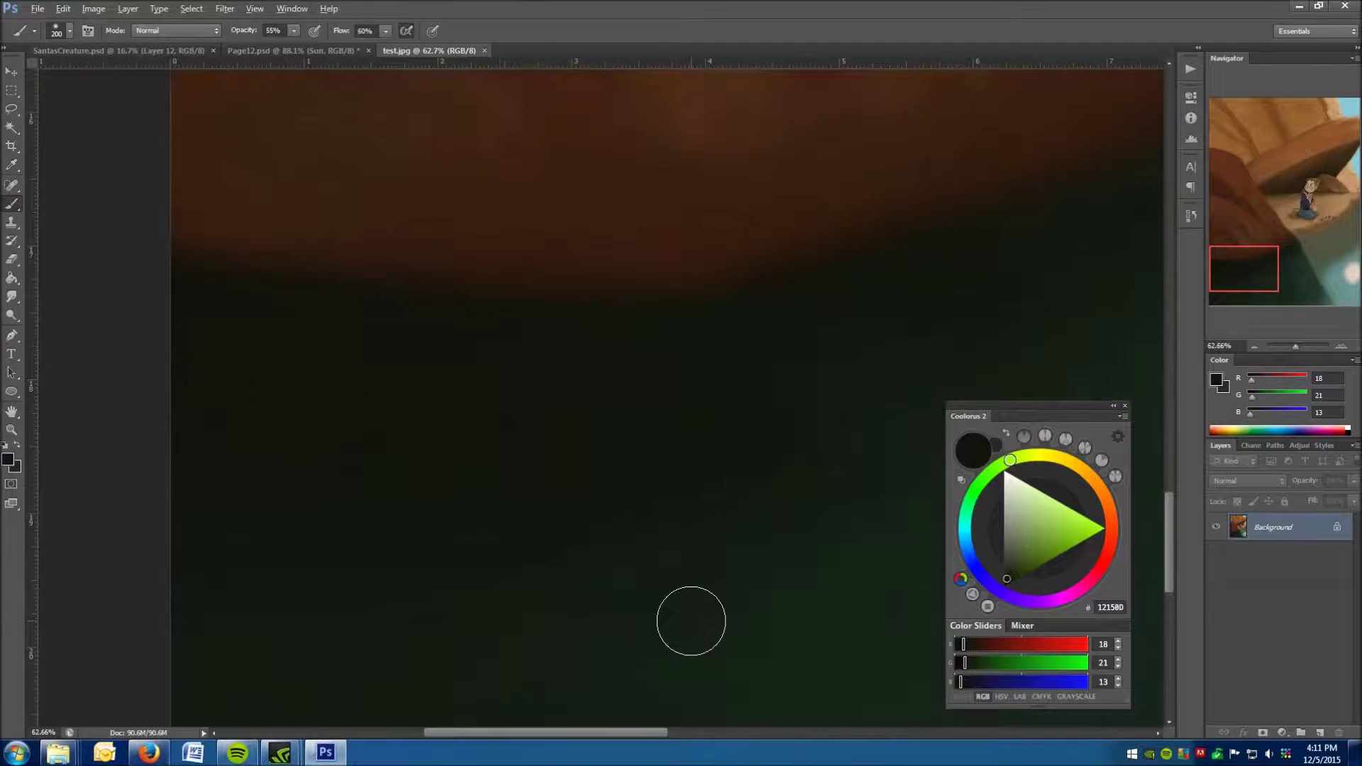
scroll(694, 617, "up", 2)
left_click(1320, 732)
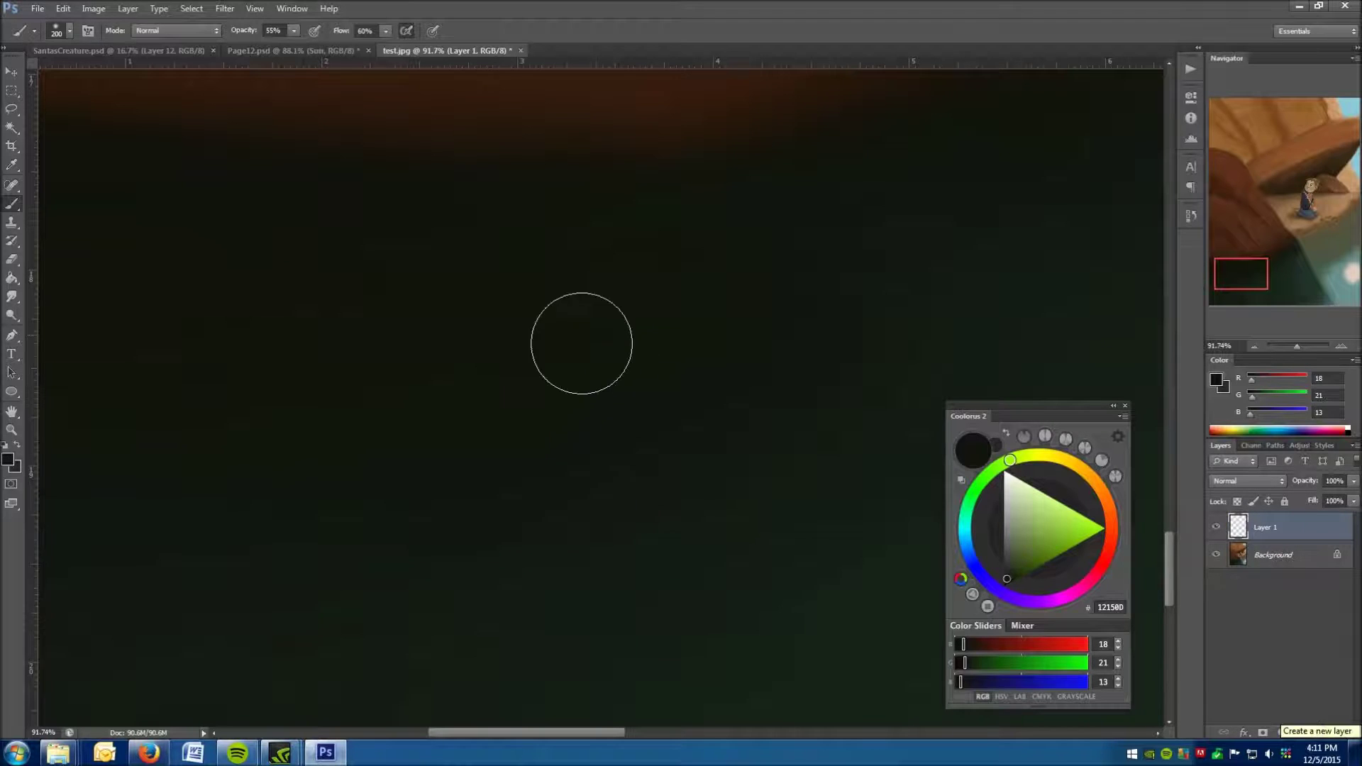
- Blend the greener side of the dark area below the rock with sampled greens 111710, 151C14 and 141E15
left_click(652, 409, "alt")
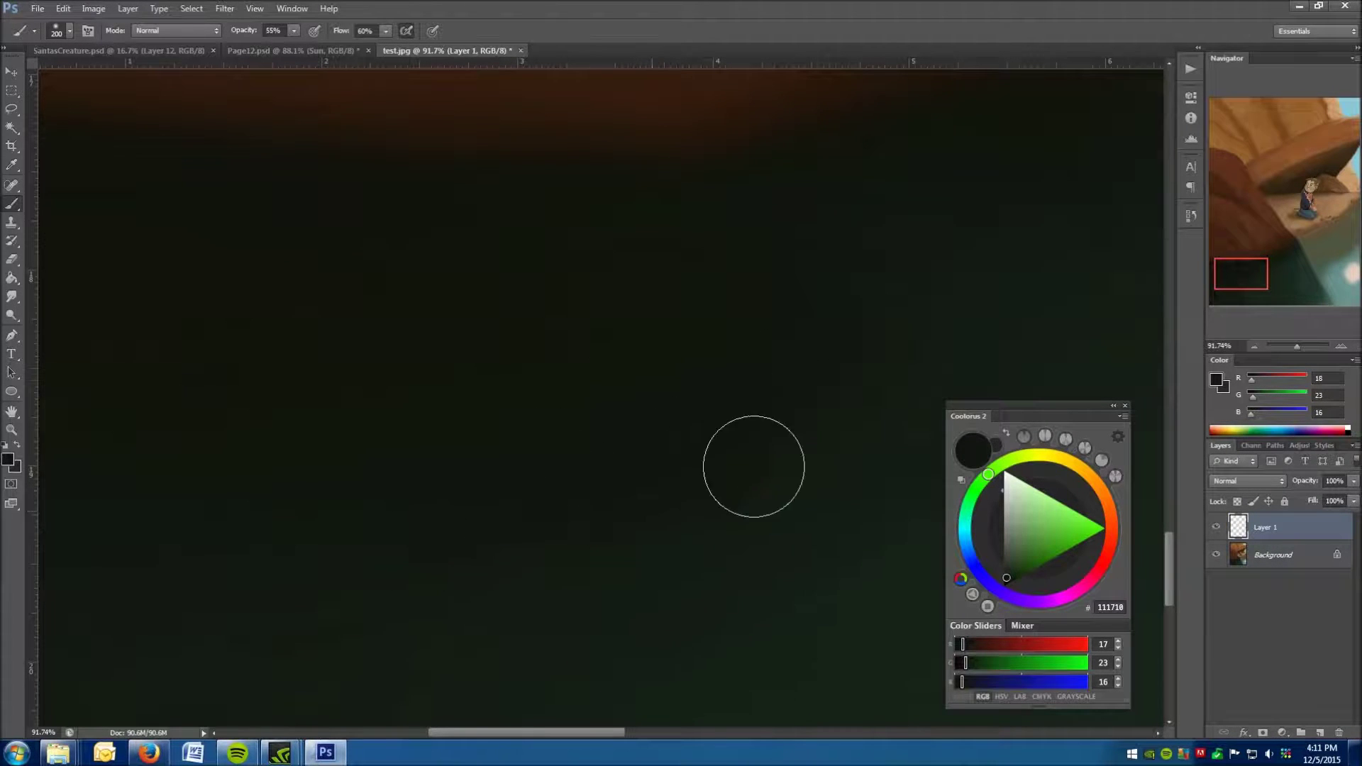
left_click(849, 451, "alt")
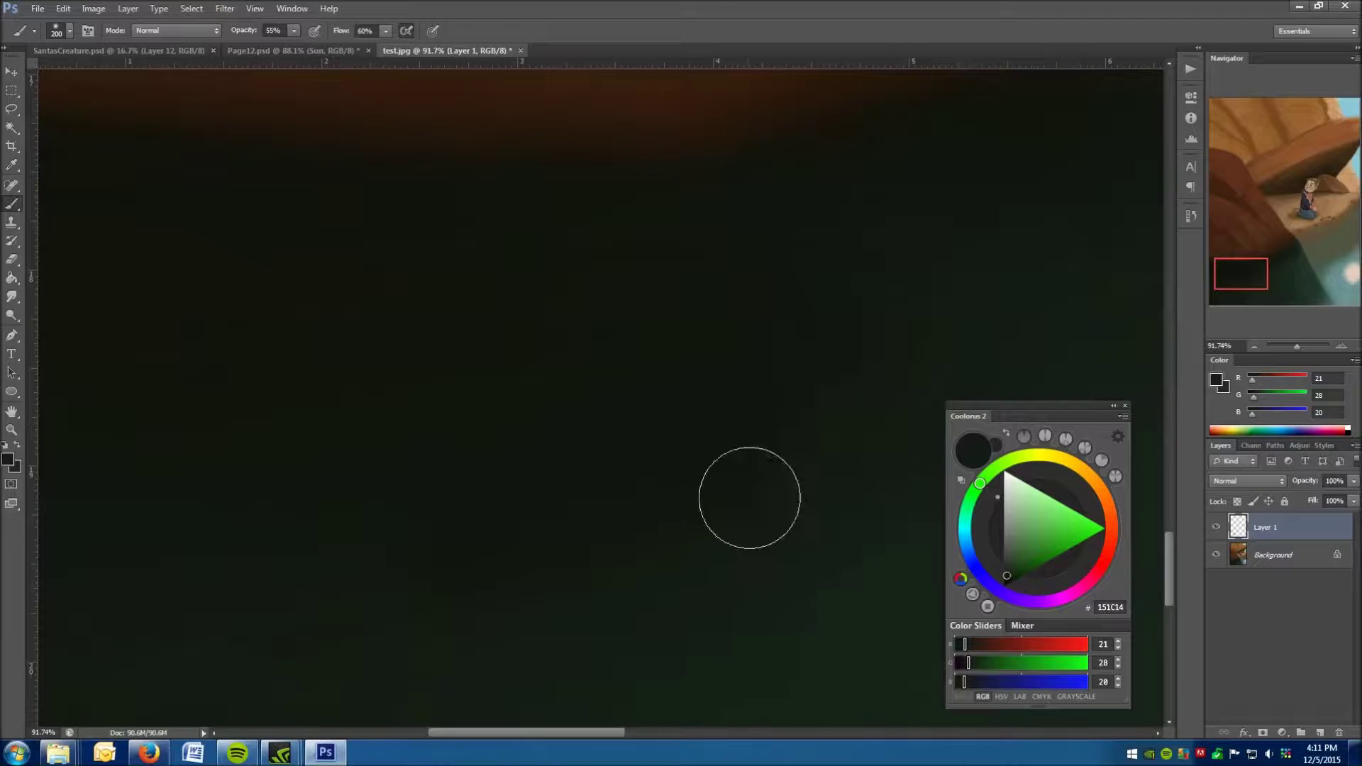
left_click(977, 332, "alt")
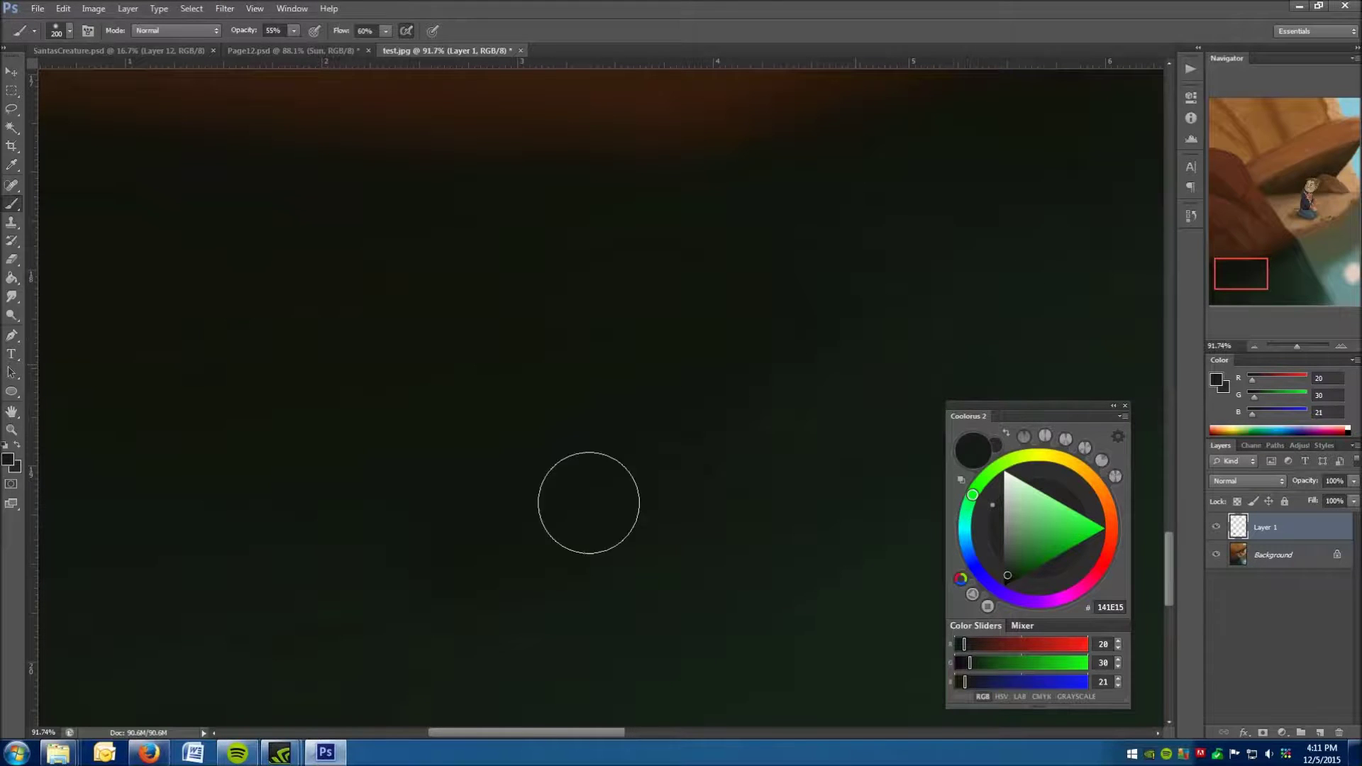
- Smooth the darker banding near the image's edge by sampling and painting dark olive tones 13160C, 12130D and 13150D
left_click(513, 355, "alt")
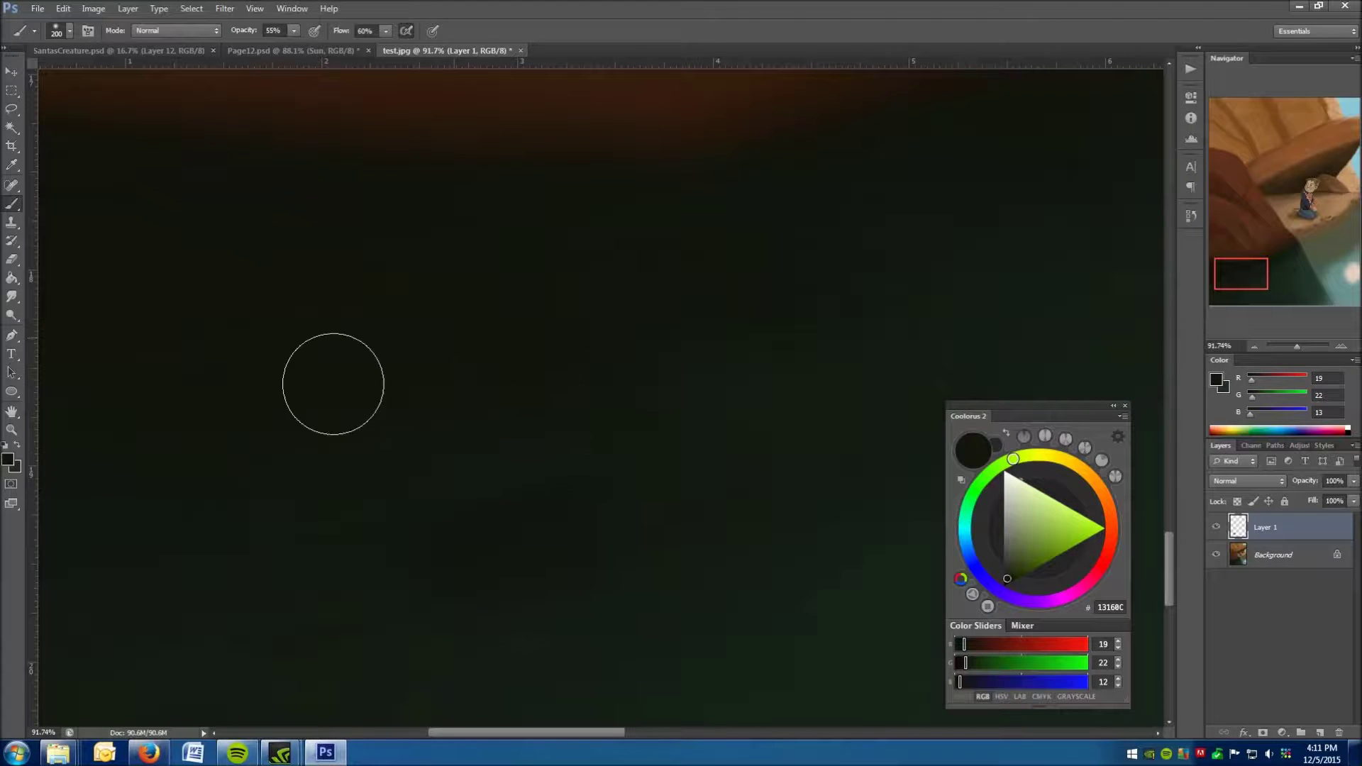
left_click(449, 288, "alt")
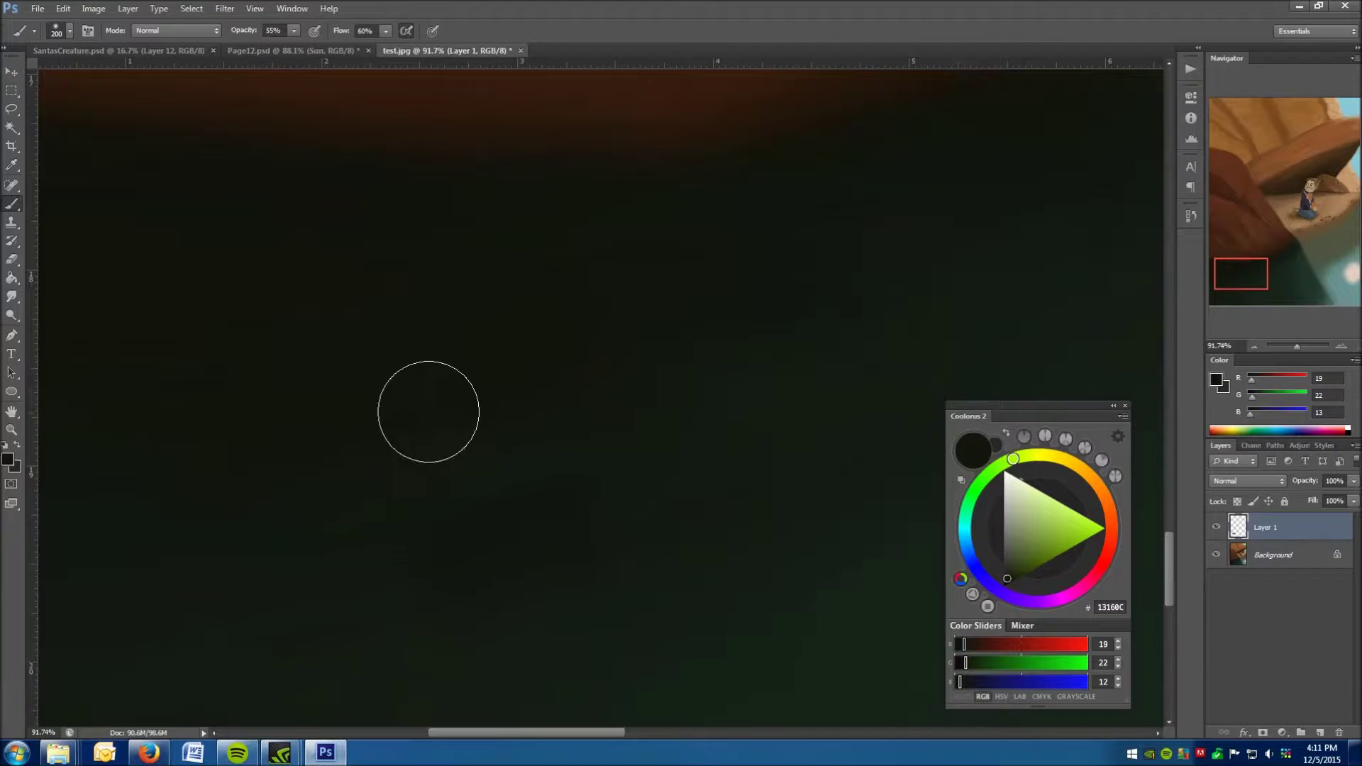
left_click(520, 324, "alt")
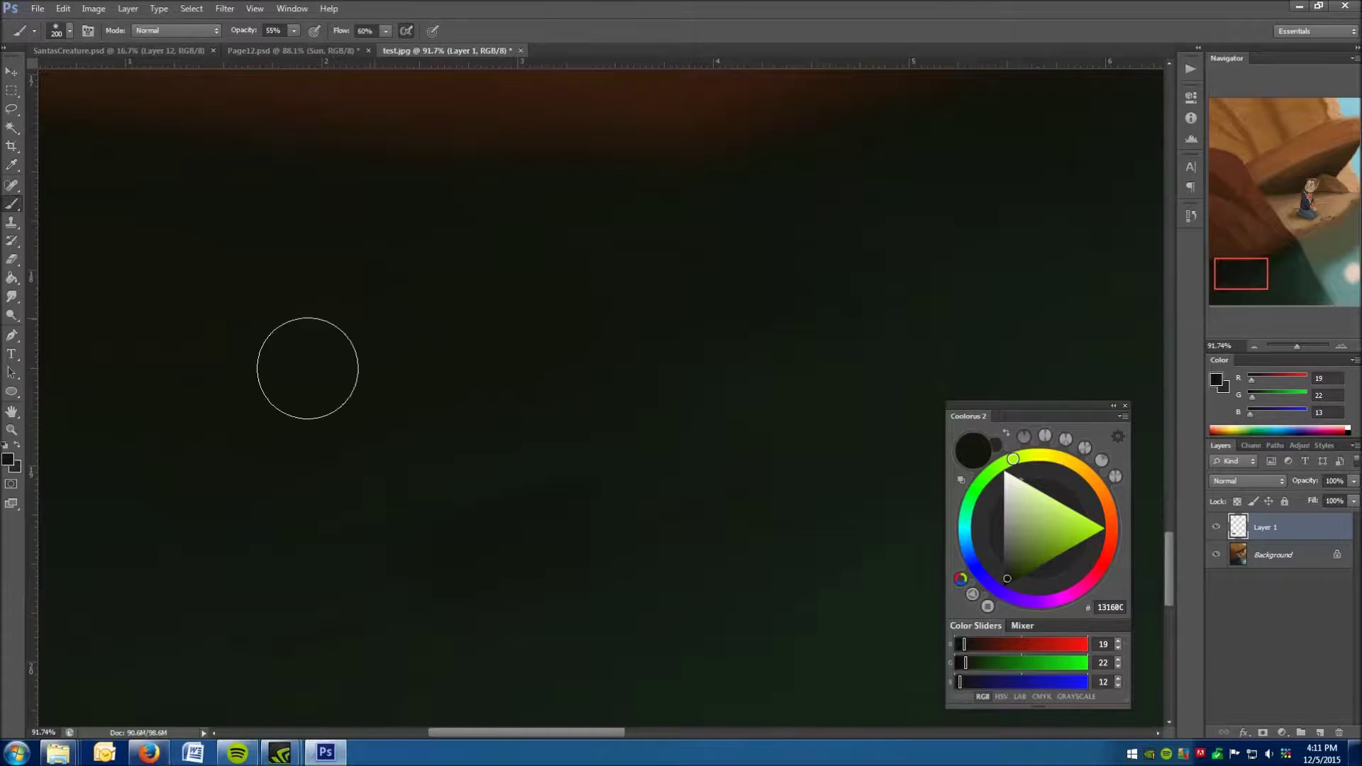
left_click(184, 174, "alt")
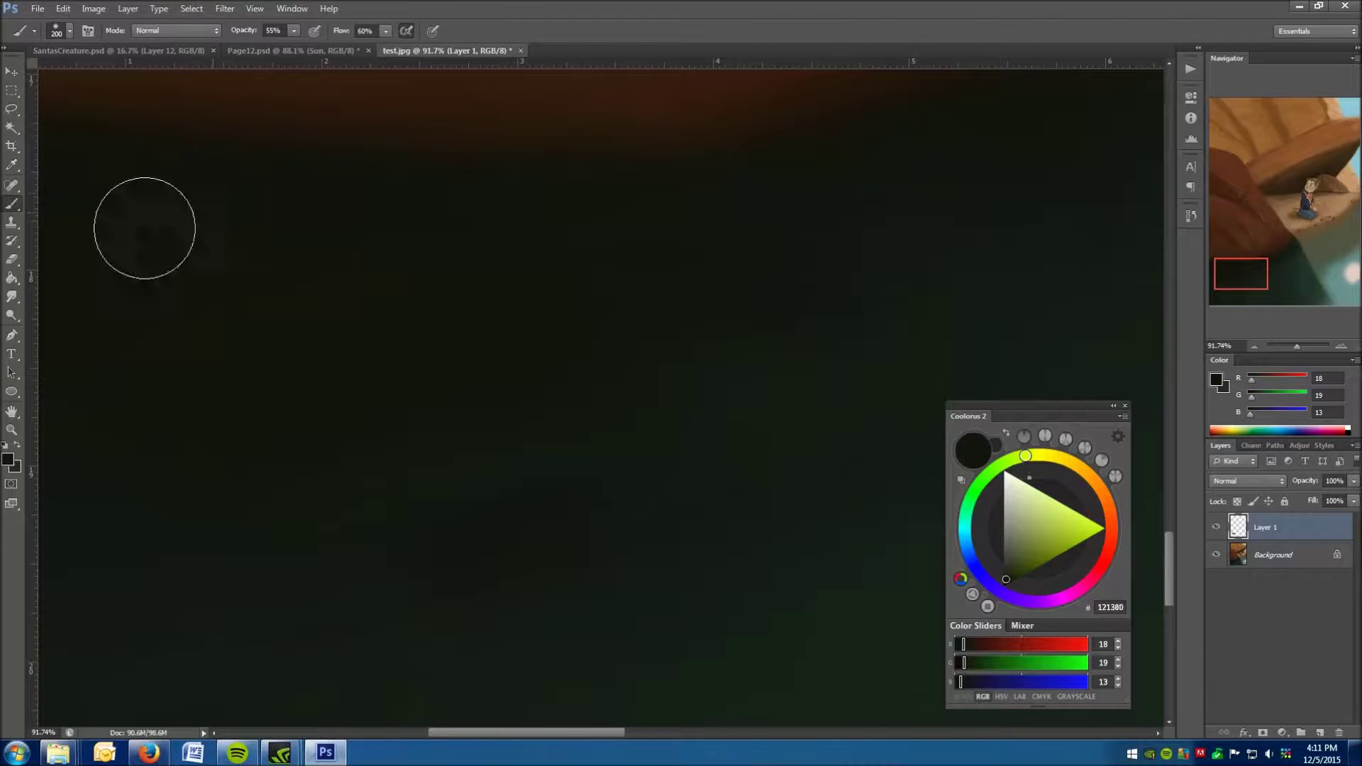
left_click(447, 383, "alt")
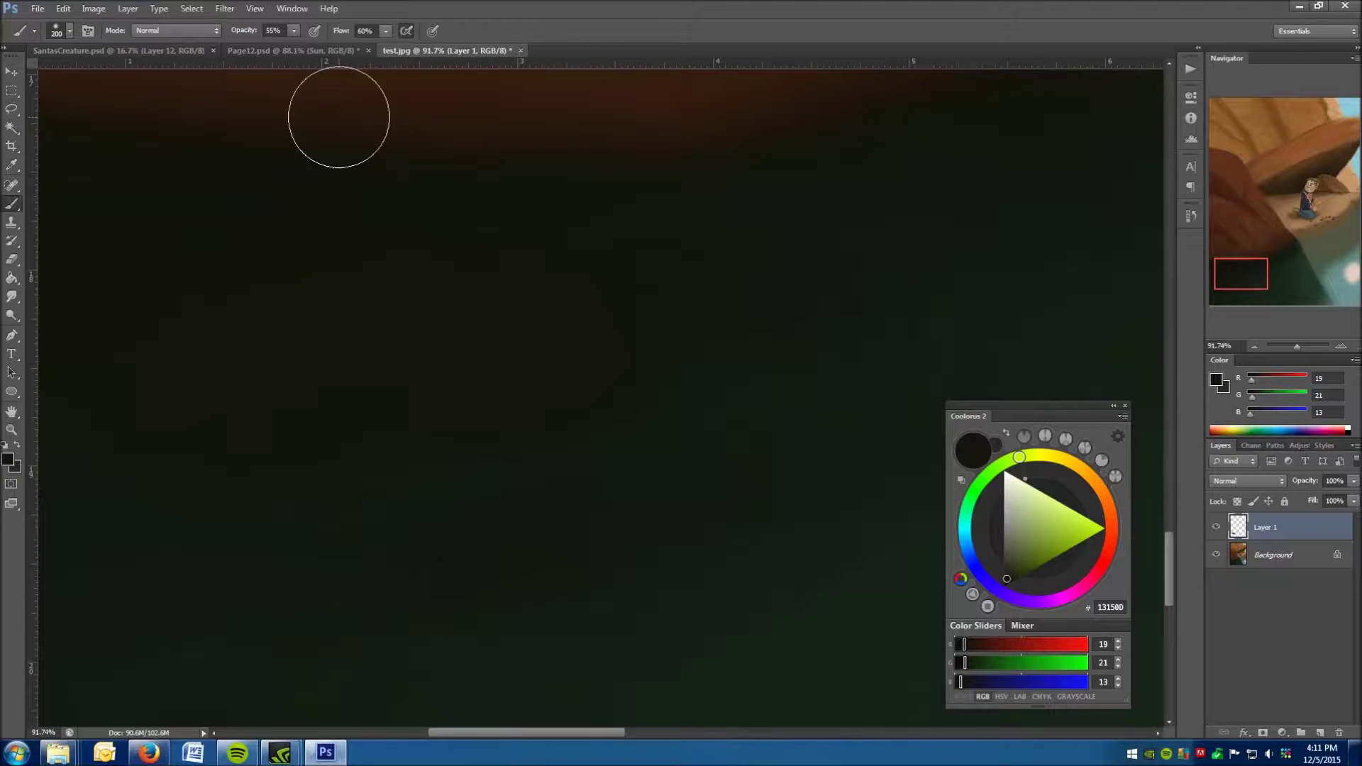
- Lower the brush opacity to 26% and soften the remaining bands with sampled tones 12130D, 141D14 and 13150D
left_click_drag(279, 48, 271, 48)
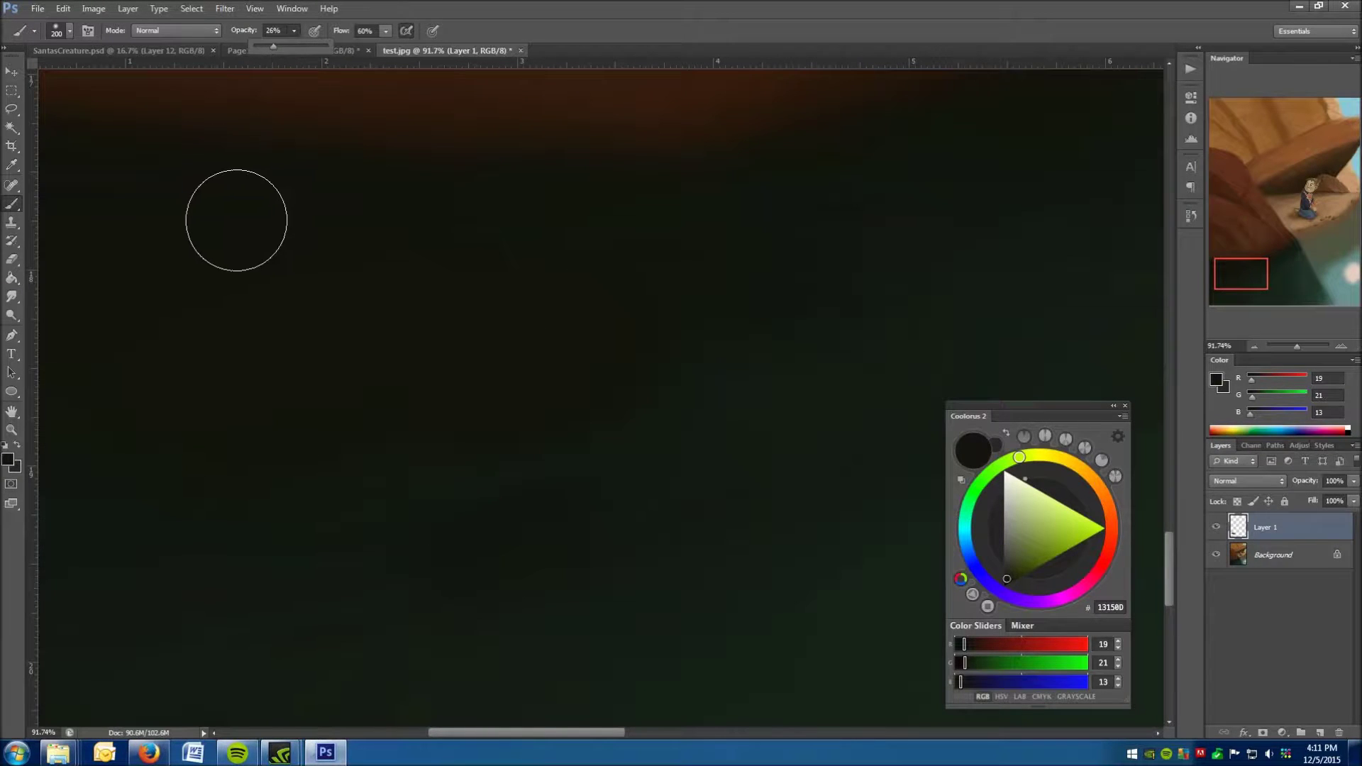
left_click(235, 241, "alt")
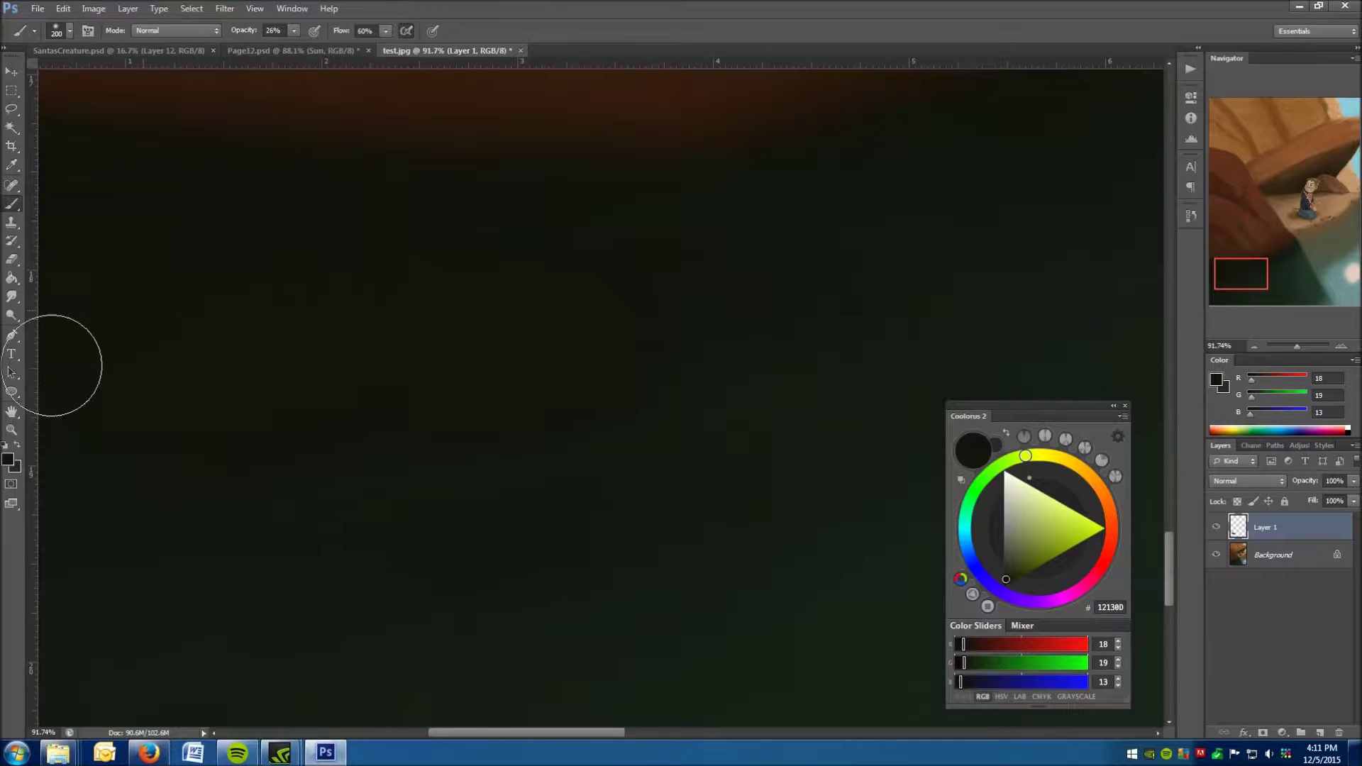
left_click(756, 415, "alt")
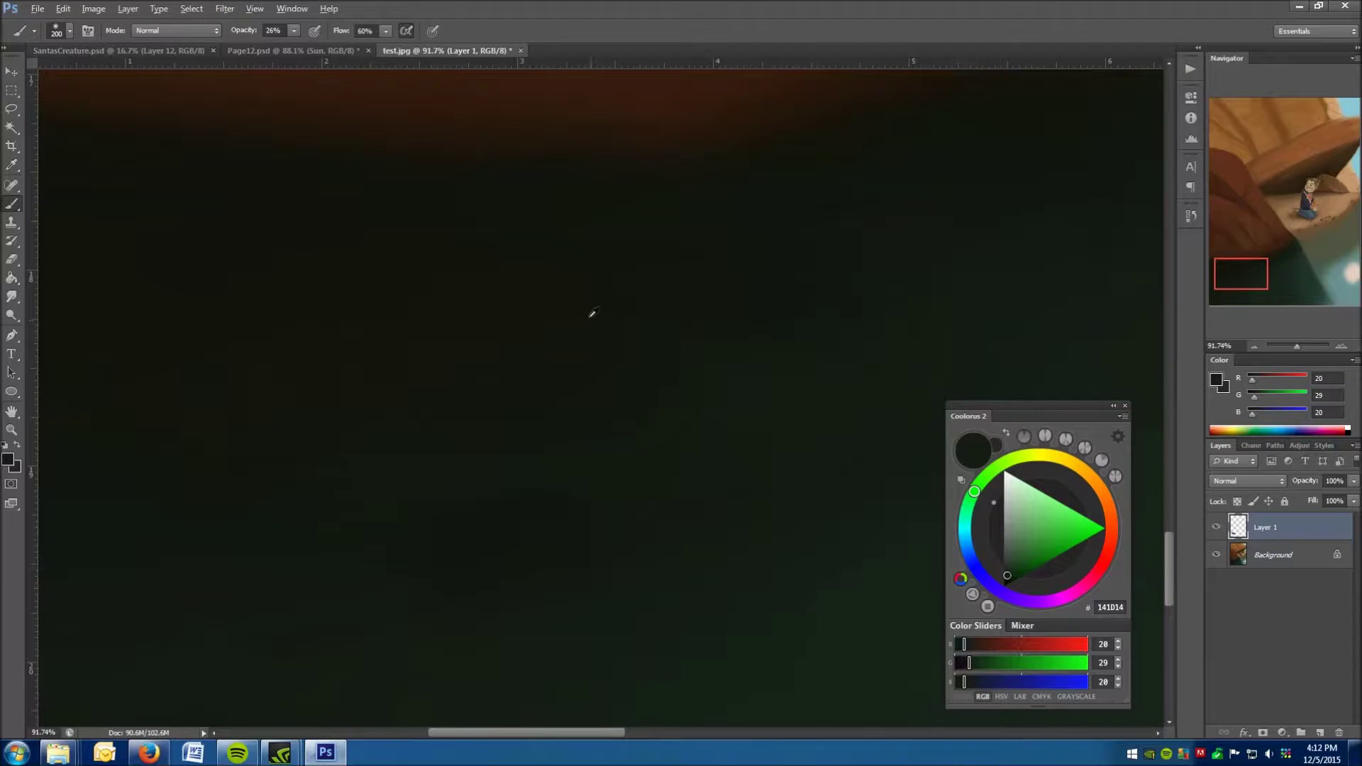
left_click(532, 293, "alt")
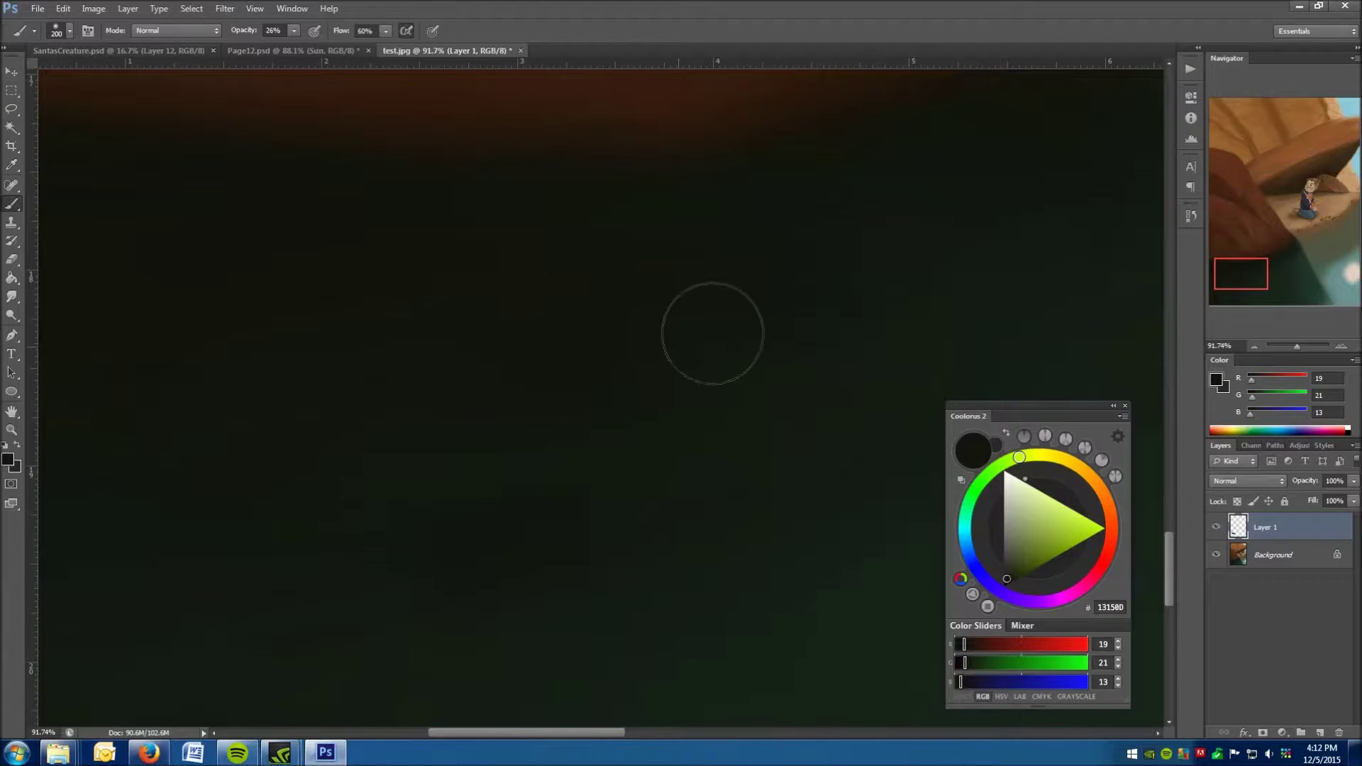
- Sample browns 85512A and 84502B from the slanted rock and paint them softly into its dark underside
scroll(816, 332, "down", 5)
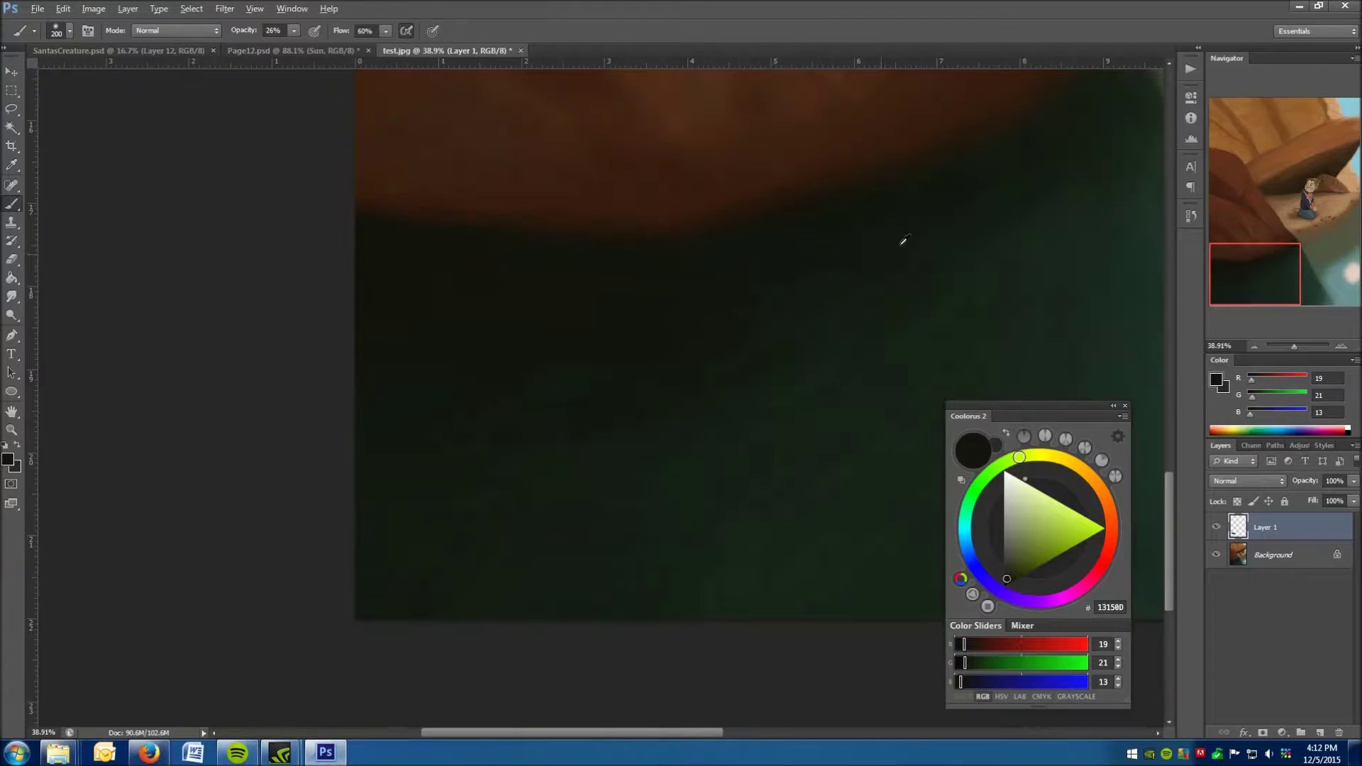
scroll(887, 213, "up", 5)
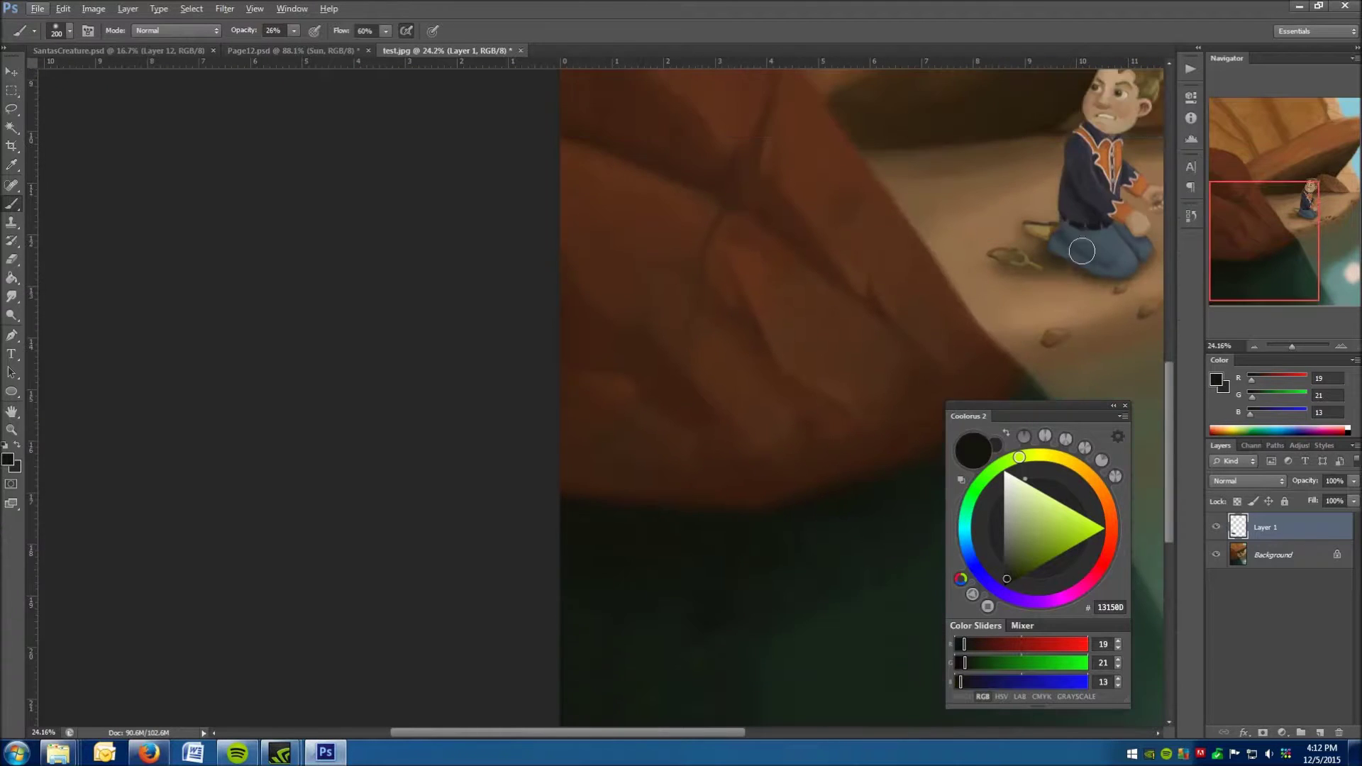
scroll(1014, 178, "up", 2)
scroll(1014, 177, "up", 5)
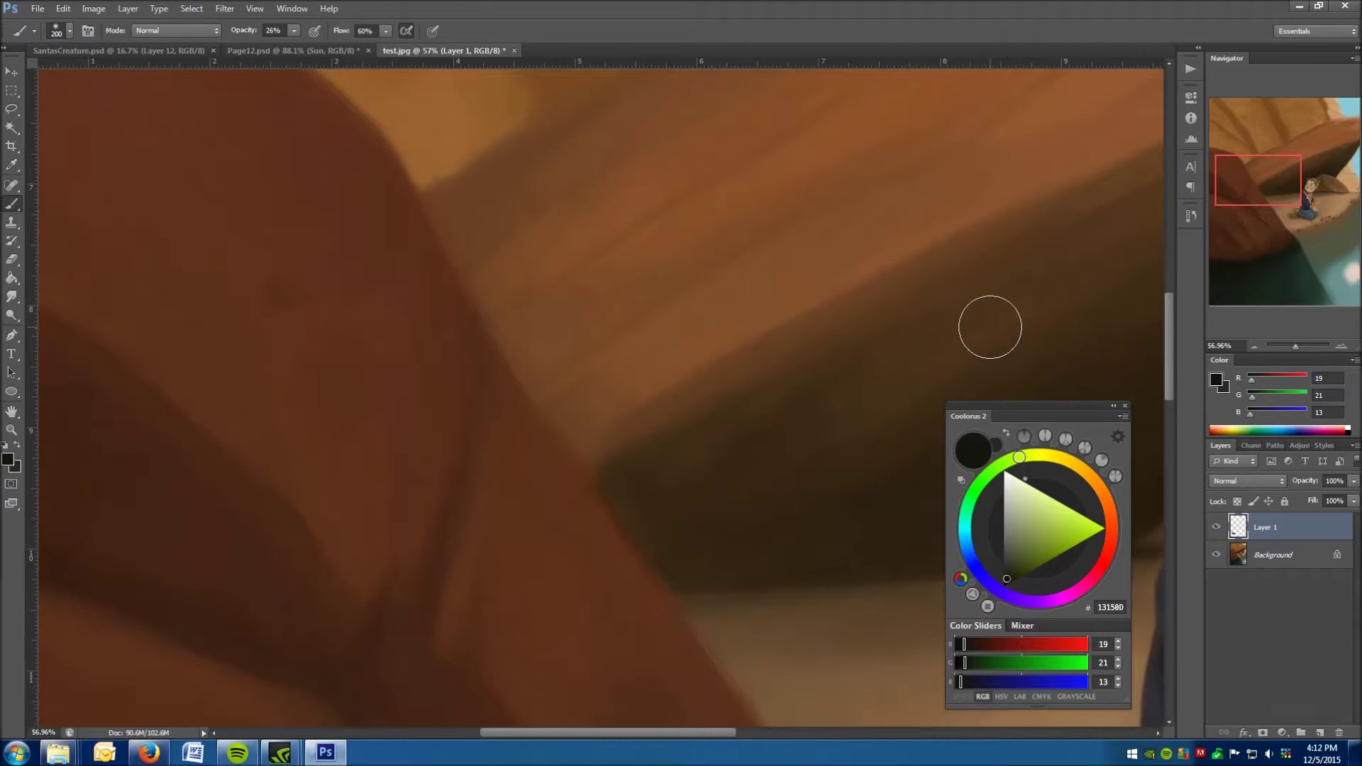
left_click(787, 285, "alt")
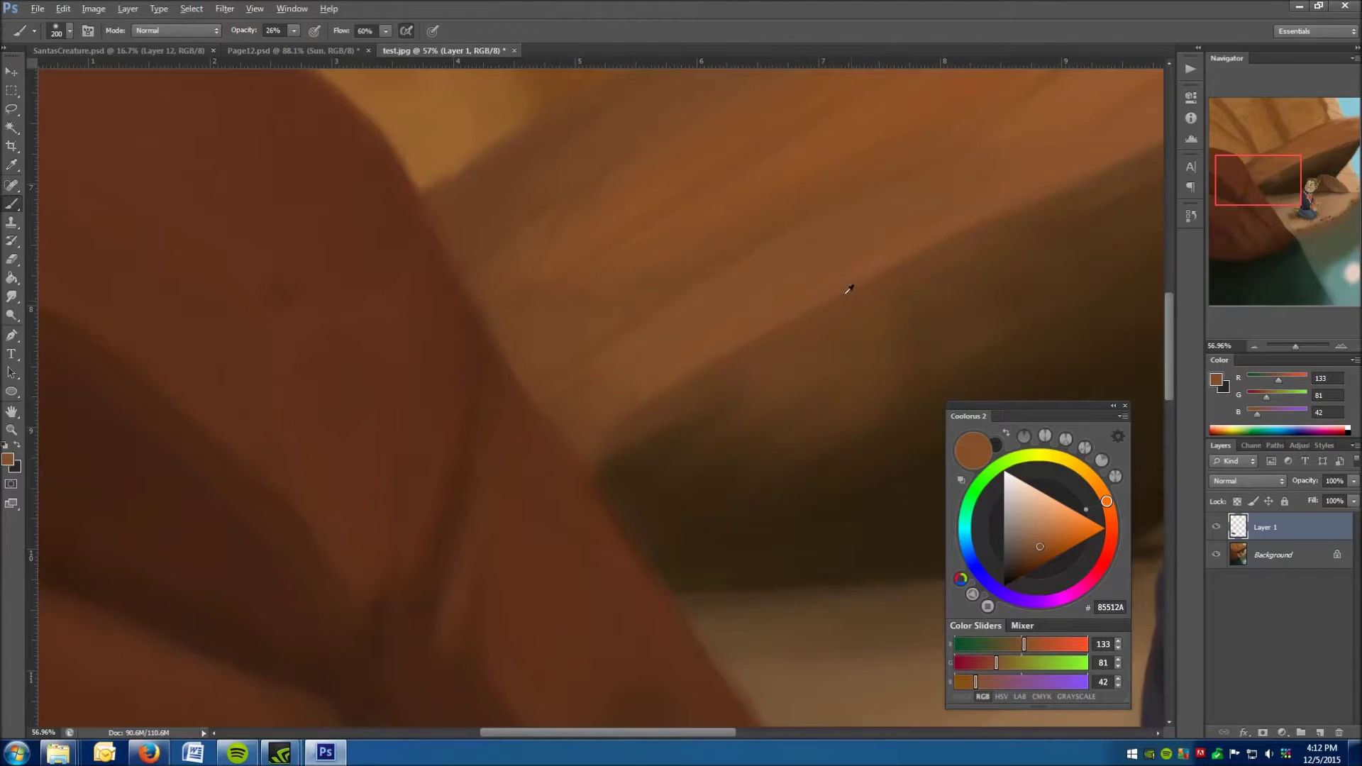
left_click(849, 289, "alt")
mouse_move(789, 404)
left_mouse_down()
mouse_move(806, 459)
mouse_move(870, 478)
mouse_move(681, 434)
mouse_move(866, 508)
left_mouse_up()
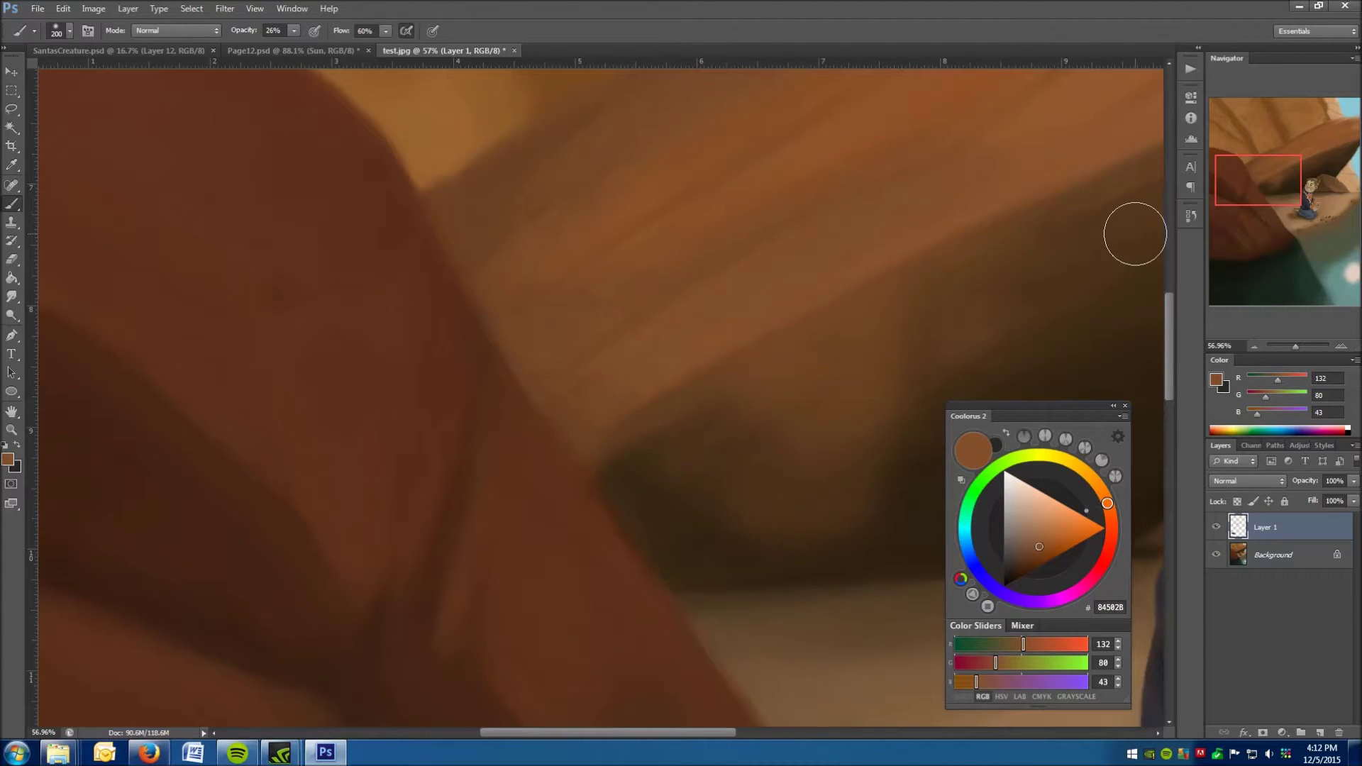
- Return to the dark area below the red rock and blend it with sampled dark green 12140D
scroll(571, 435, "down", 5)
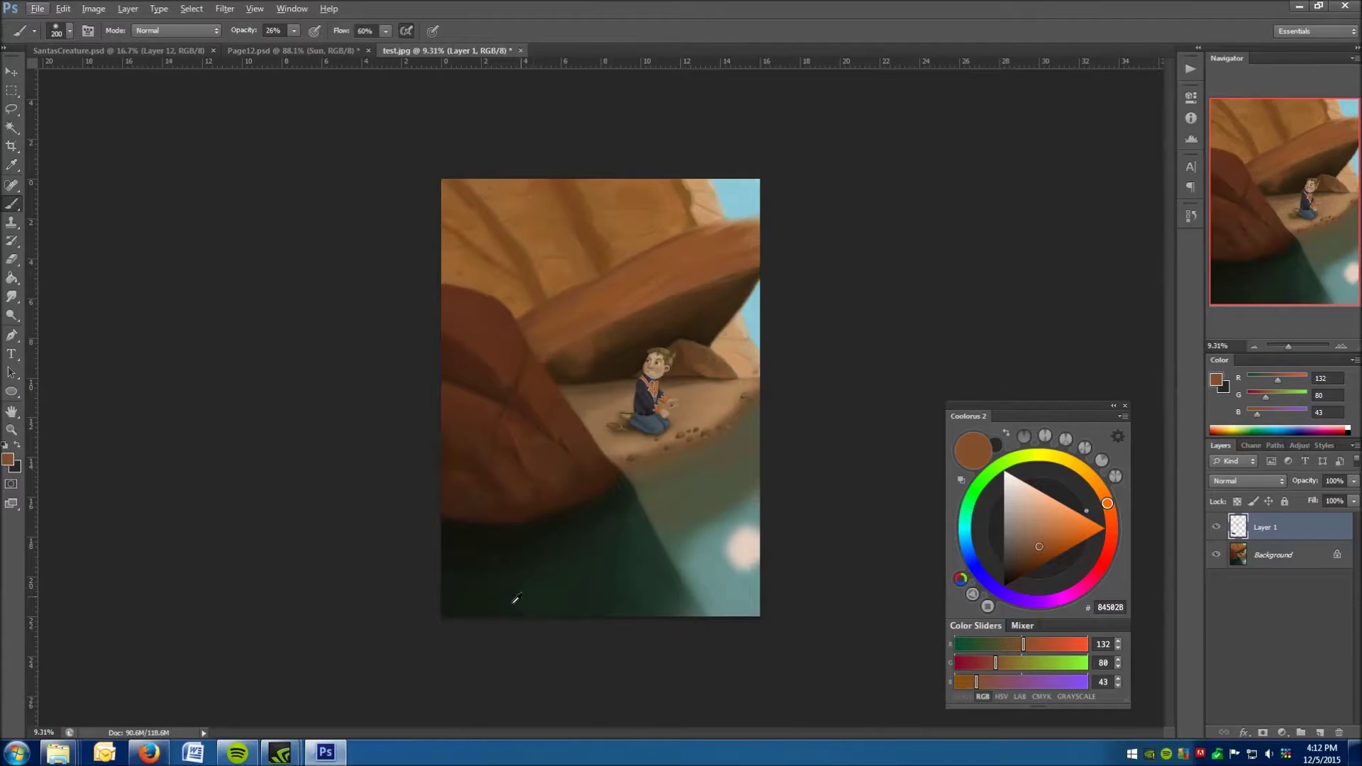
scroll(517, 599, "up", 2)
scroll(391, 603, "up", 6)
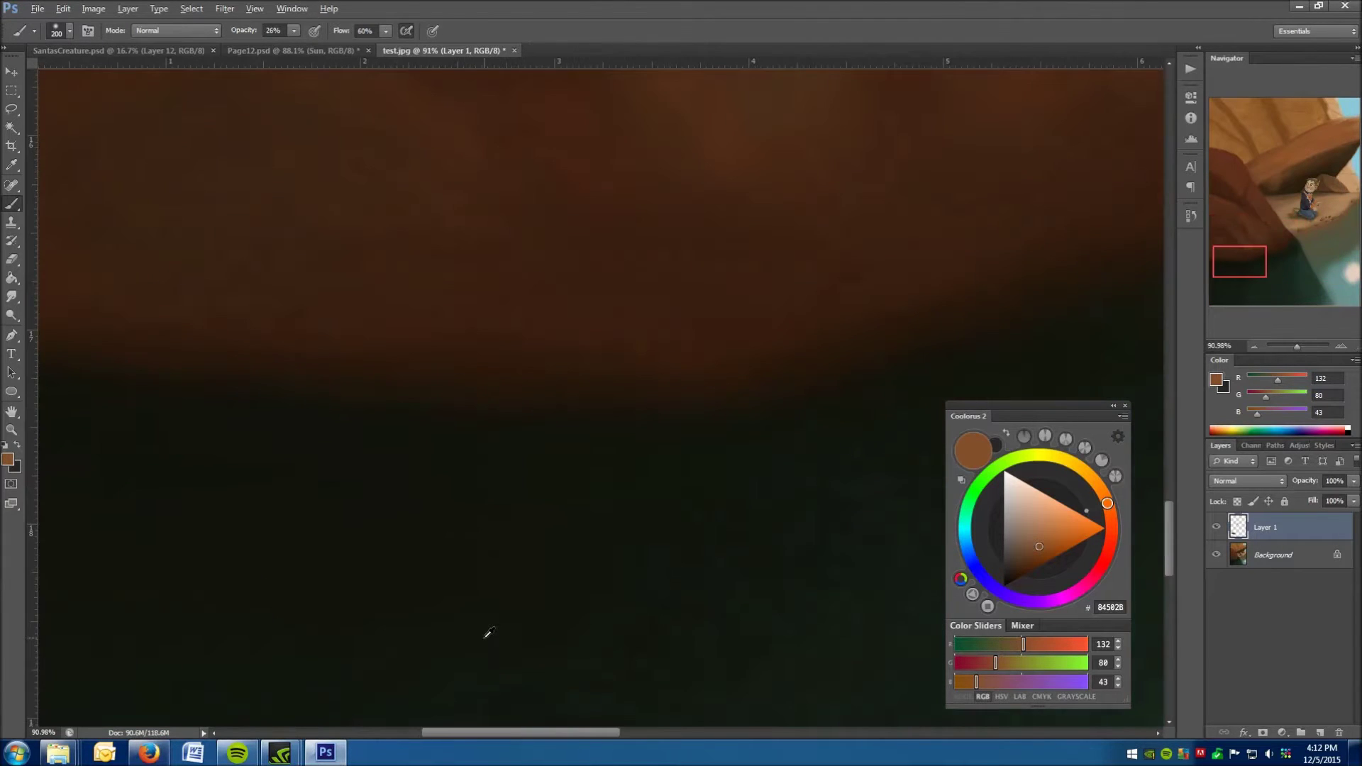
left_click(510, 508, "alt")
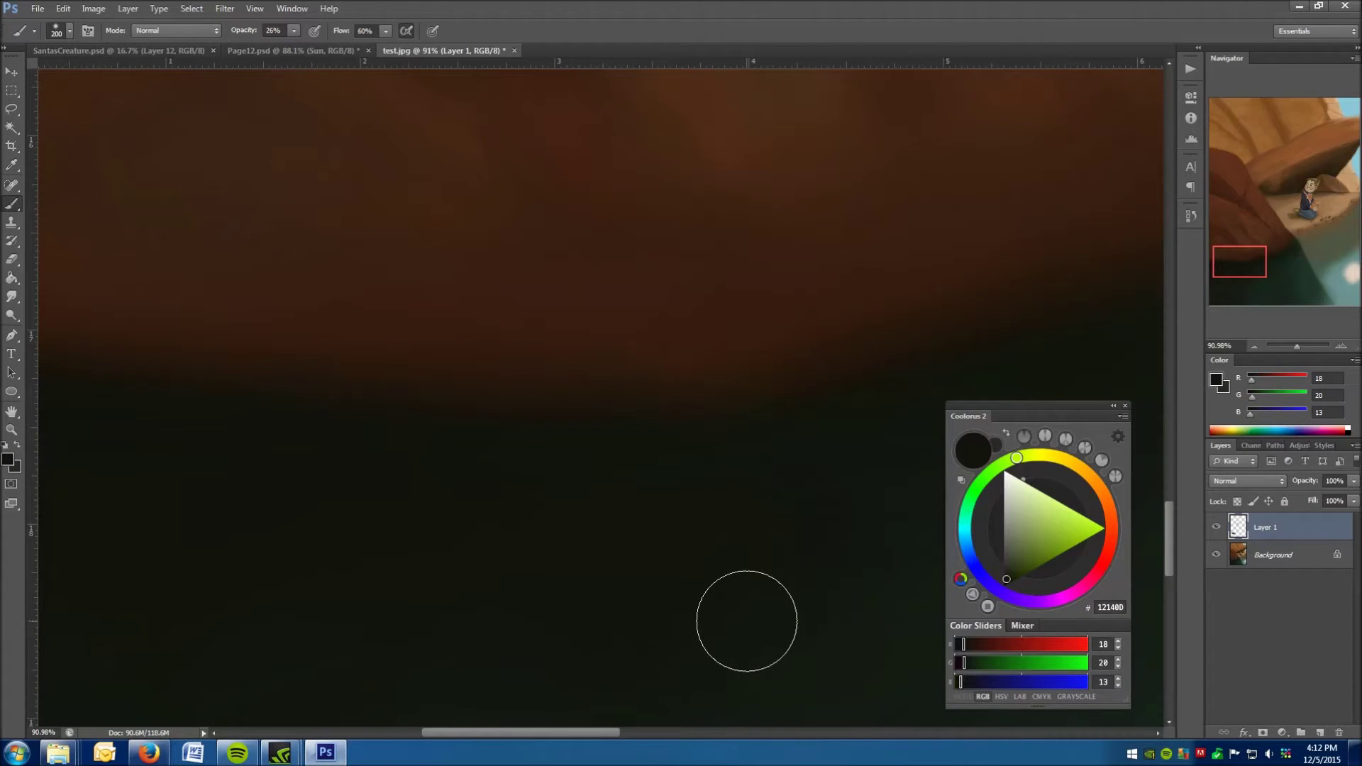
- Choose red DE0710, reduce the brush to 60, and paint a question mark across the lower edge of the rock
left_click(1099, 568)
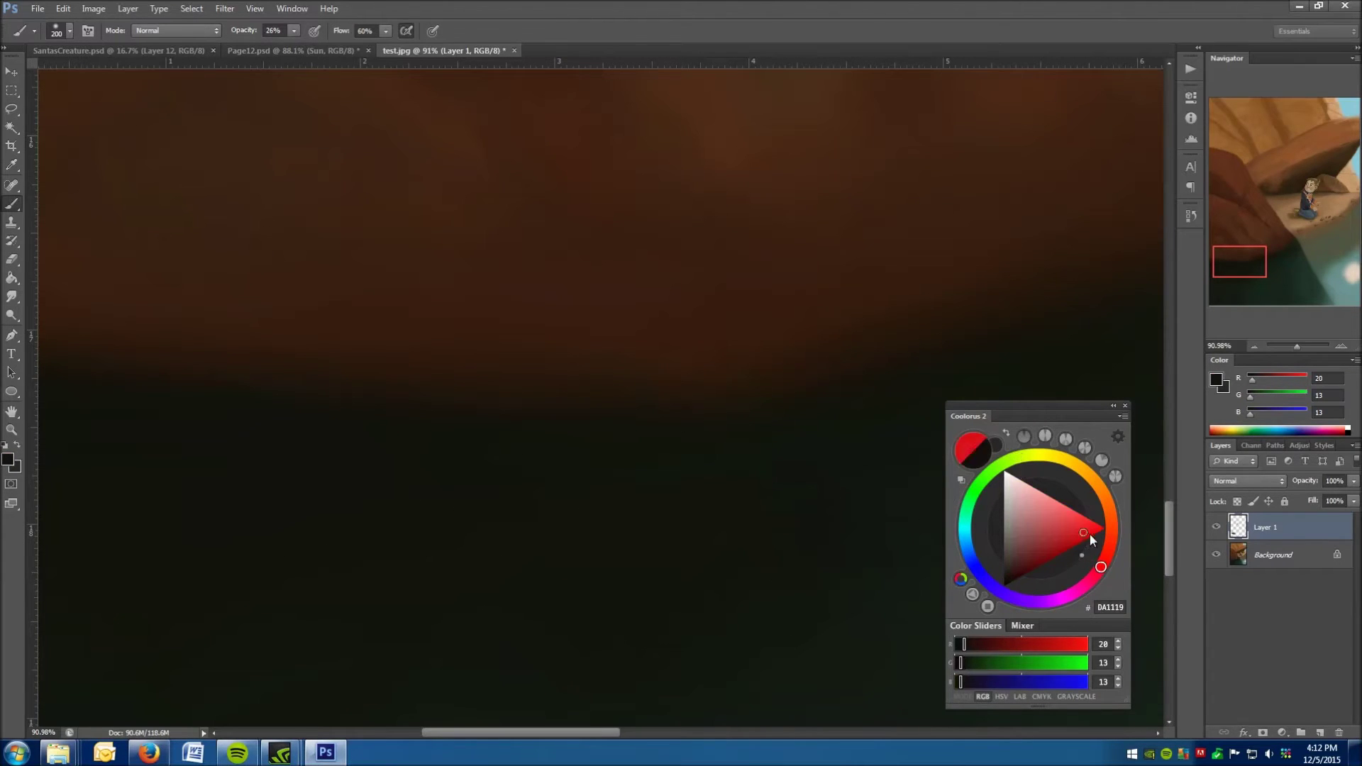
left_click(1089, 534)
key("bracketleft")
key("bracketleft")
key("bracketleft")
key("bracketleft")
key("bracketleft")
key("bracketleft")
key("bracketleft")
key("bracketleft")
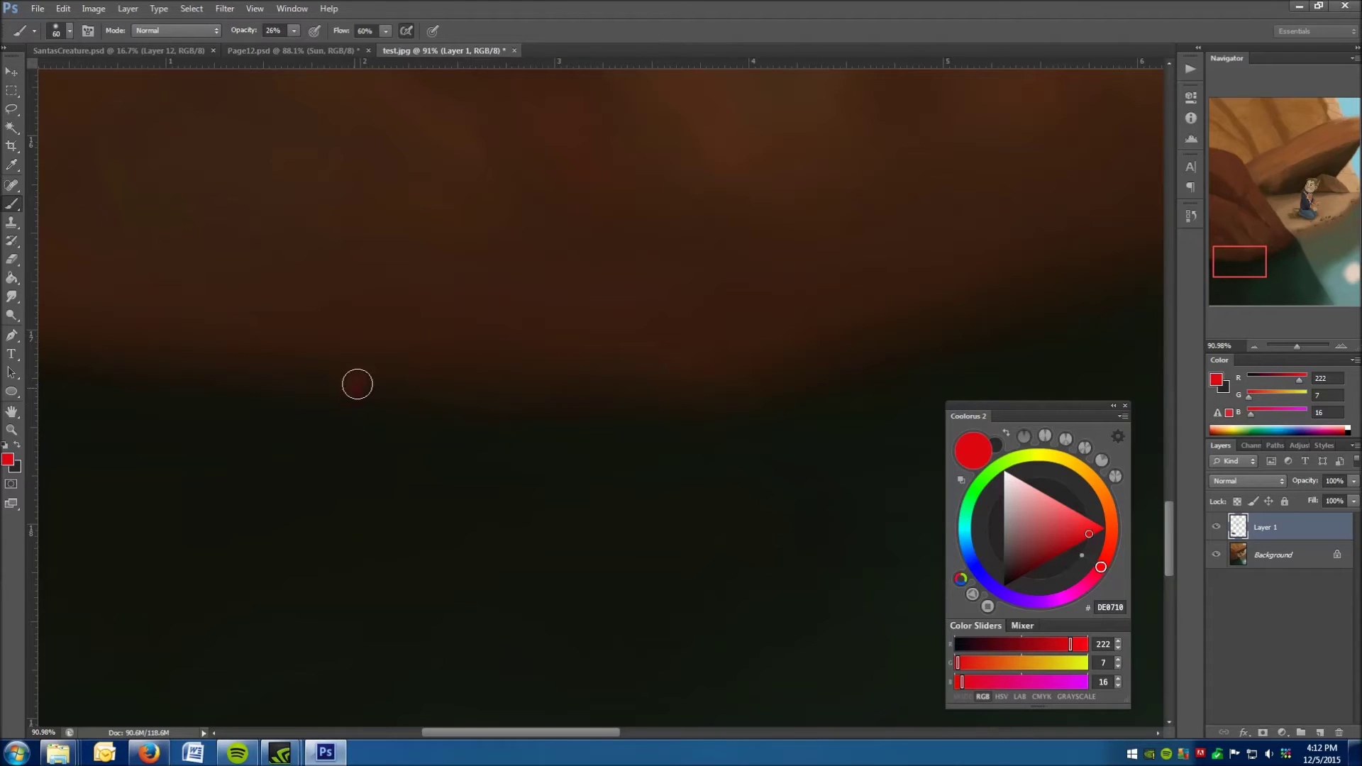
mouse_move(357, 383)
left_mouse_down()
mouse_move(507, 399)
mouse_move(383, 500)
left_mouse_up()
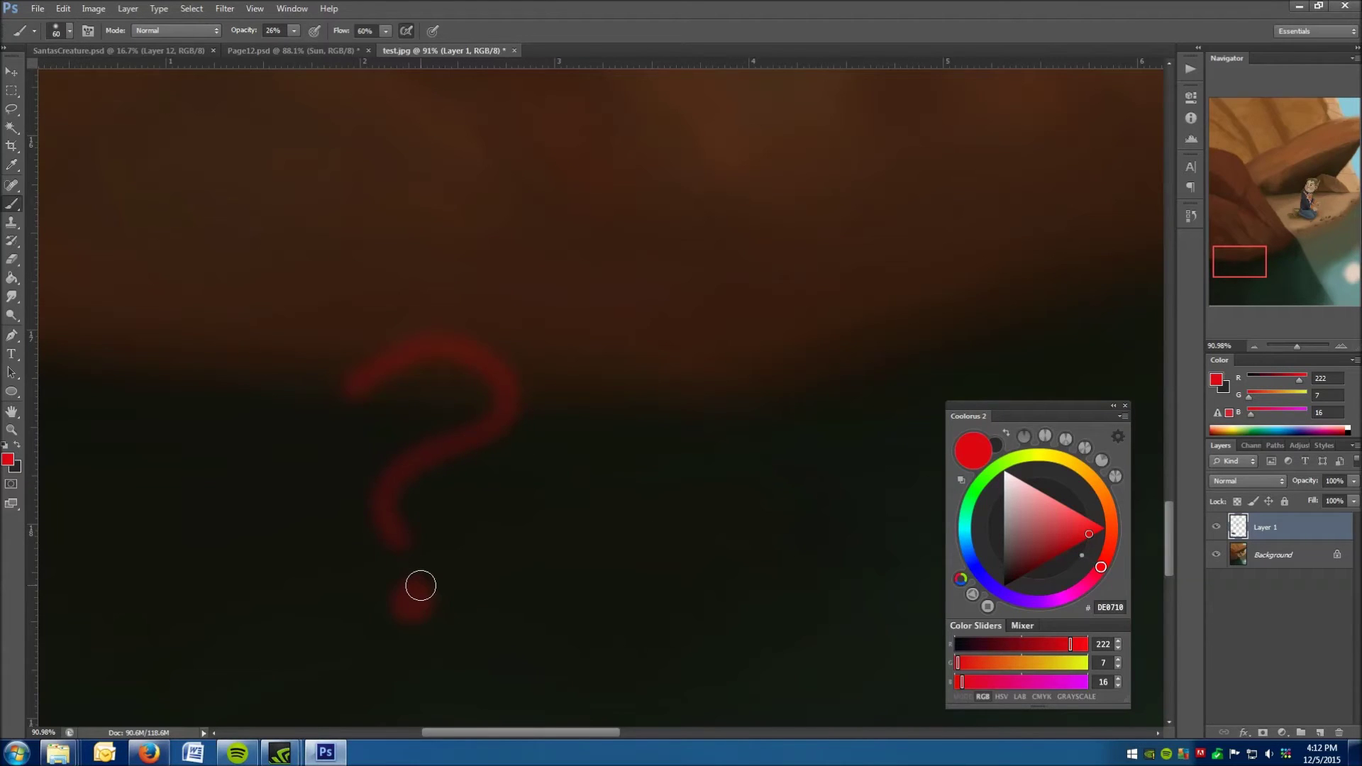